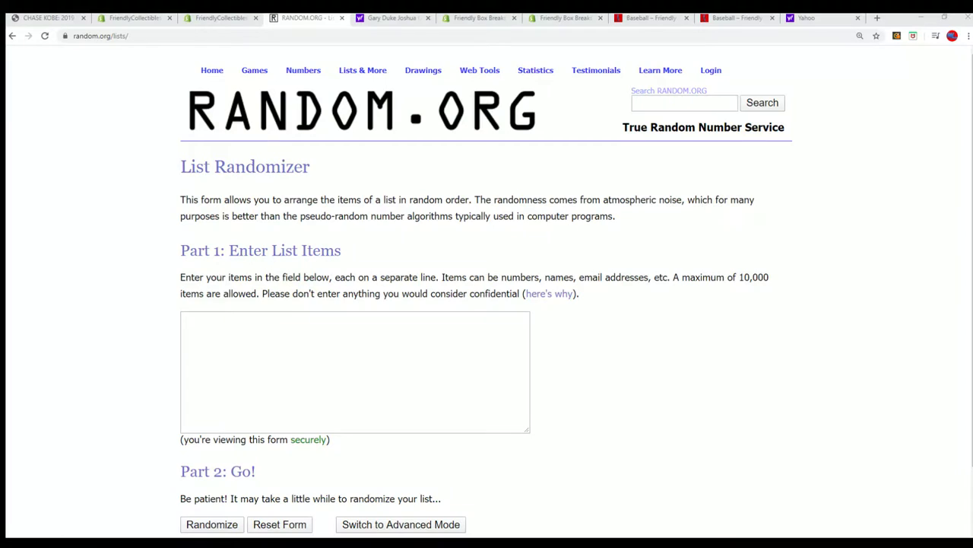
- Copy the spot owners' name list in Notepad
mouse_move(703, 47)
mouse_down()
mouse_move(626, 48)
mouse_move(542, 68)
mouse_up()
mouse_move(414, 358)
mouse_down()
mouse_move(372, 108)
mouse_move(353, 92)
mouse_move(352, 107)
mouse_up()
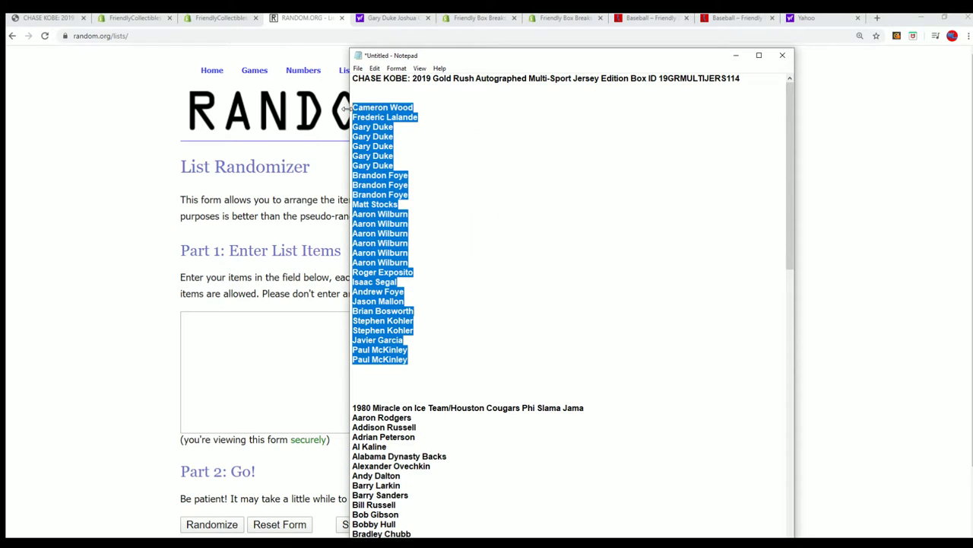
right_click(378, 124)
click(411, 156)
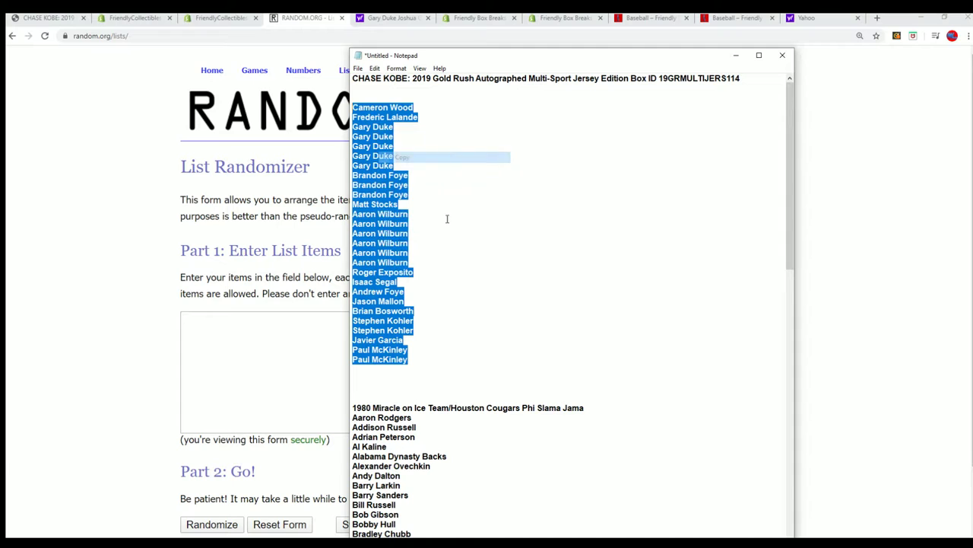
- Paste the owner list twice more below itself, then copy the whole repeated list
click(409, 363)
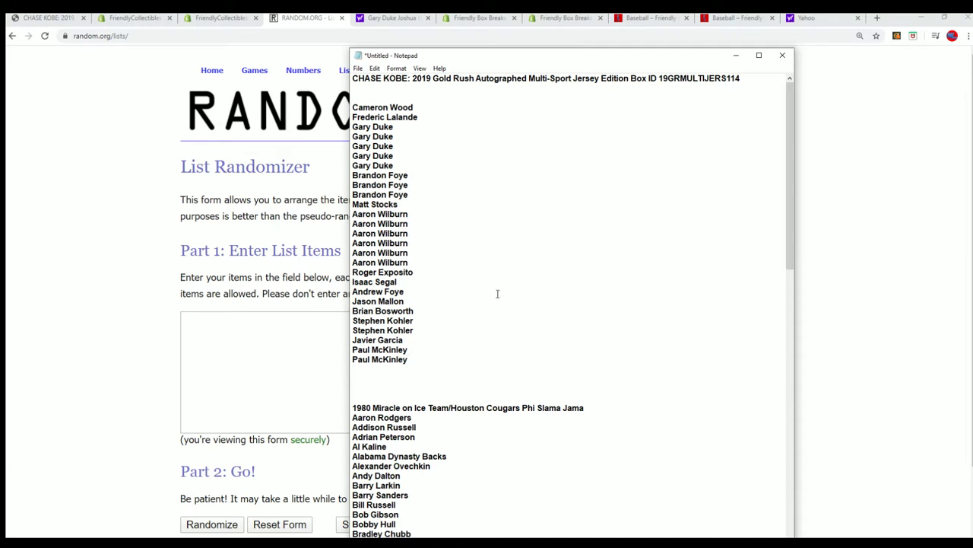
key(ctrl+v)
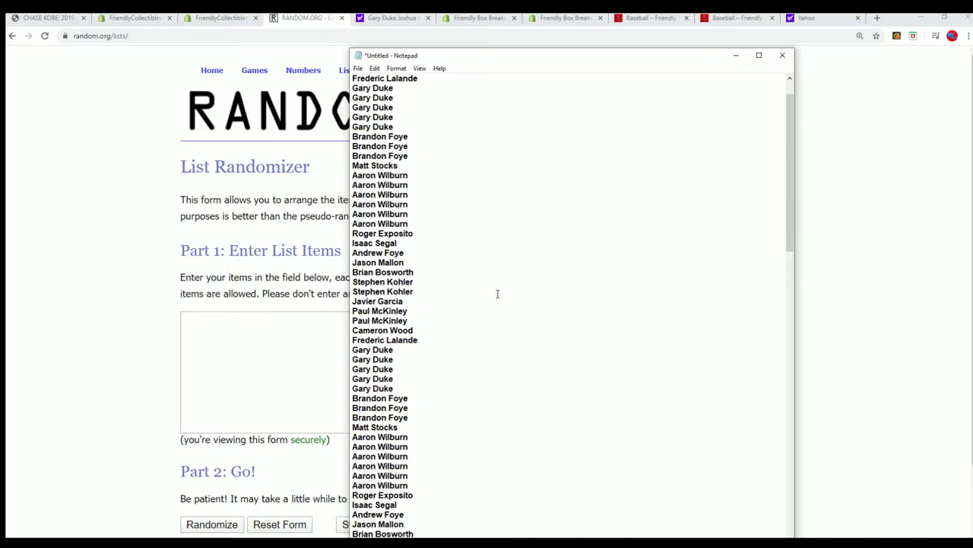
key(ctrl+v)
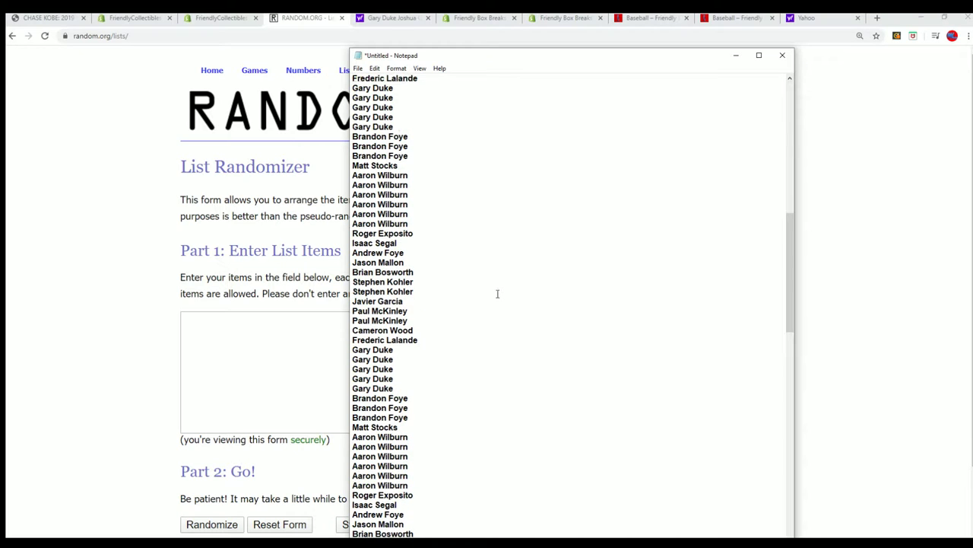
scroll(487, 333, down, 15)
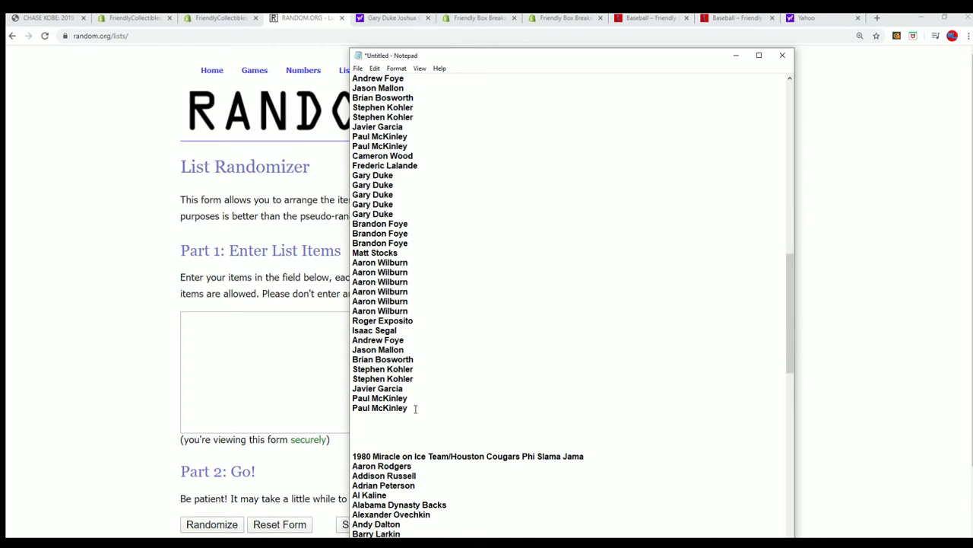
mouse_move(416, 409)
mouse_down()
mouse_move(380, 74)
mouse_move(362, 117)
mouse_move(352, 107)
mouse_up()
right_click(358, 116)
click(380, 149)
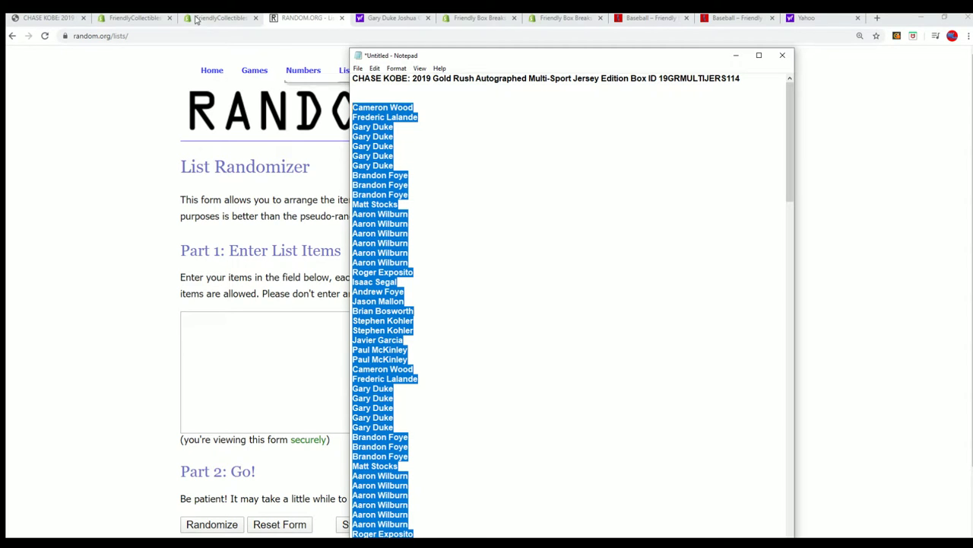
- Confirm the product page's 27 spots, 108 checklist players count, then return to the List Randomizer
click(46, 17)
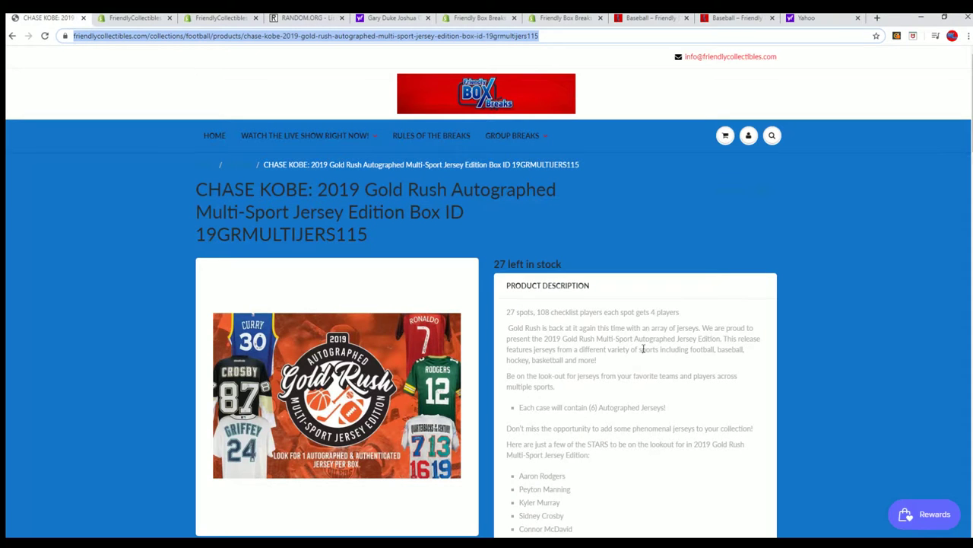
drag(685, 318, 572, 286)
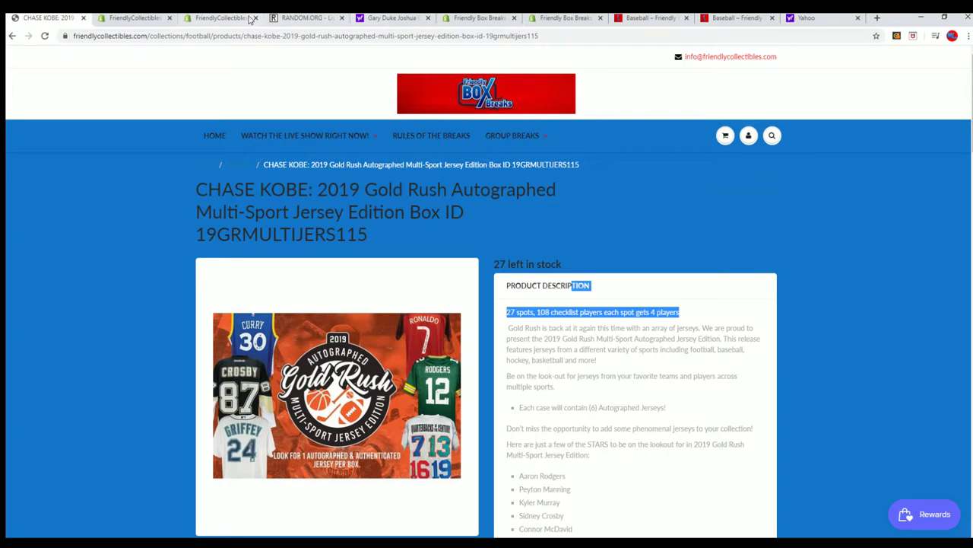
click(321, 18)
- Paste the 108 owner names into the list box and randomize them
click(201, 315)
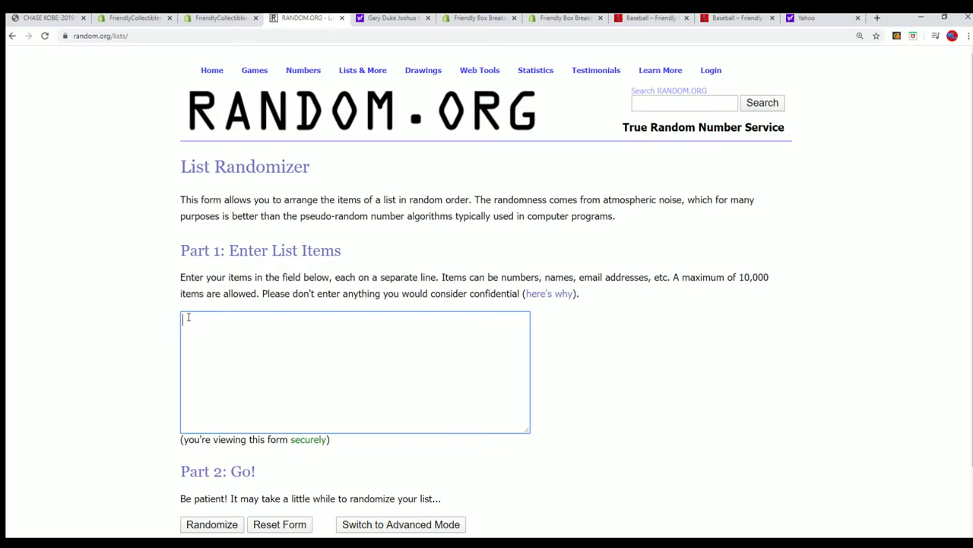
right_click(190, 318)
click(234, 401)
triple_click(783, 440)
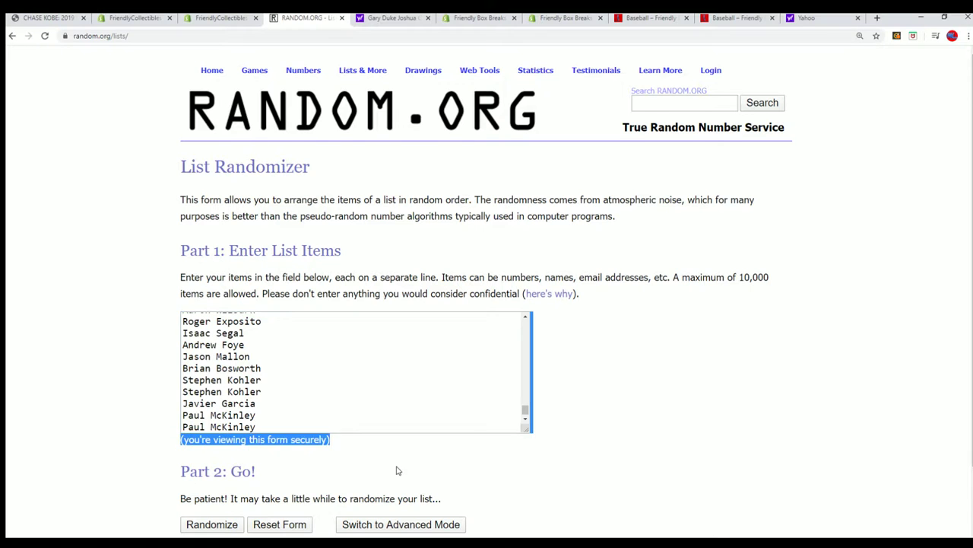
scroll(397, 467, down, 1)
click(206, 450)
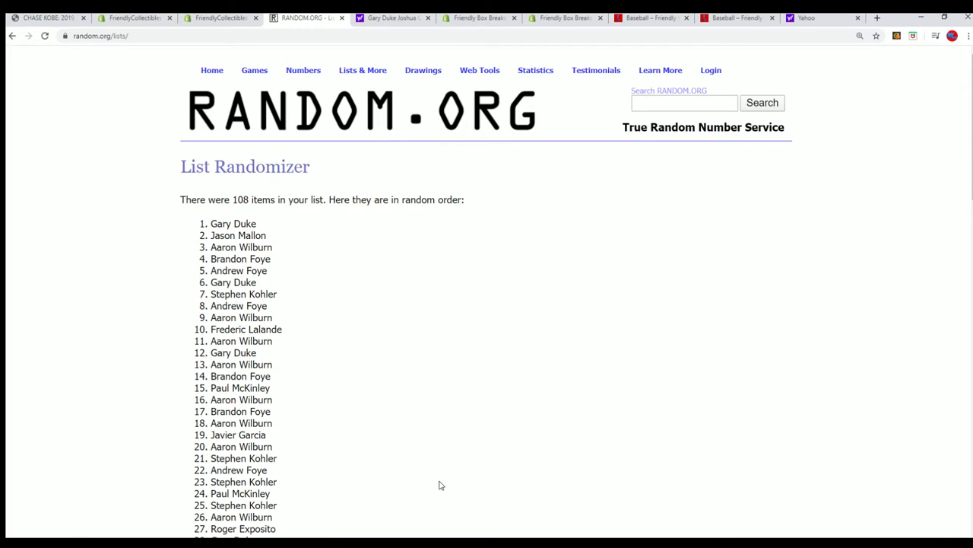
- Re-randomize the owner list four more times with Again!
scroll(445, 448, down, 15)
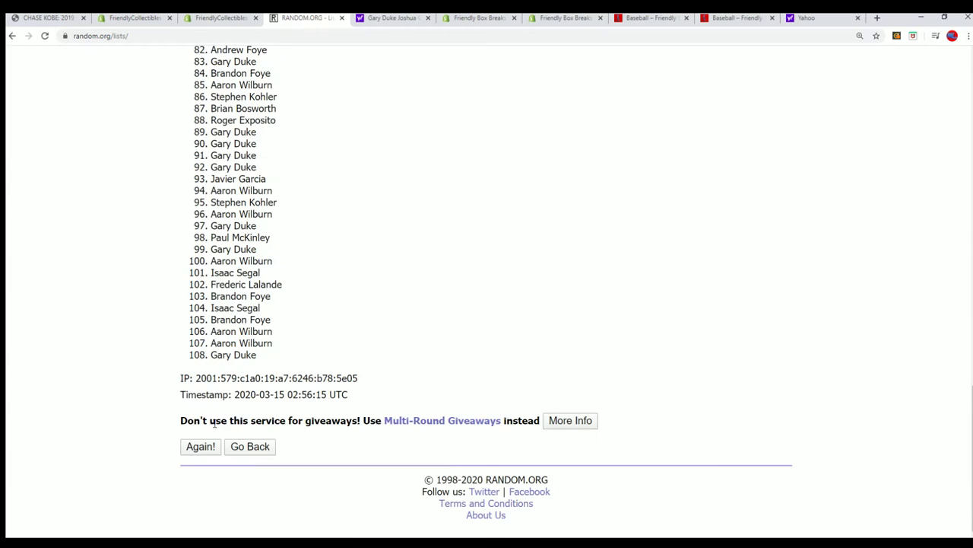
click(203, 449)
scroll(306, 411, down, 11)
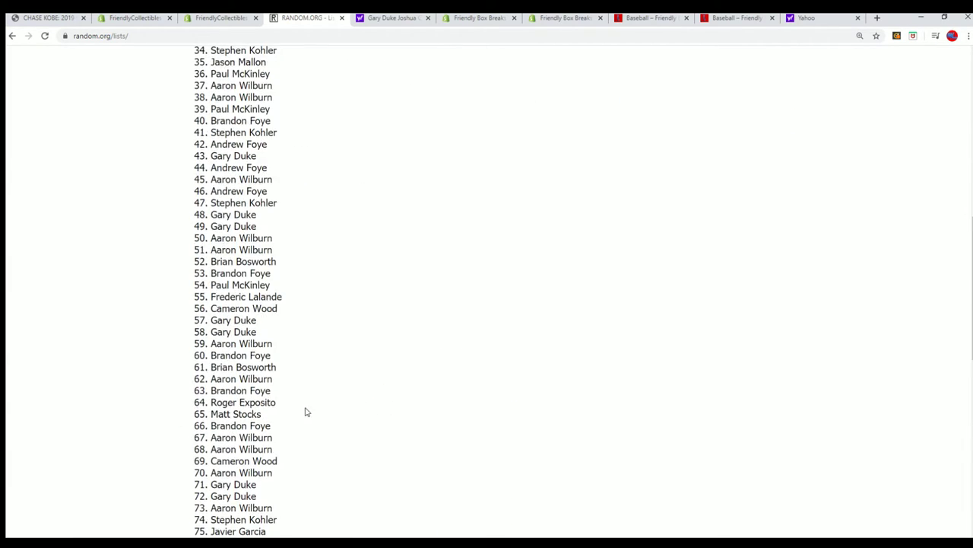
scroll(220, 418, down, 3)
click(212, 449)
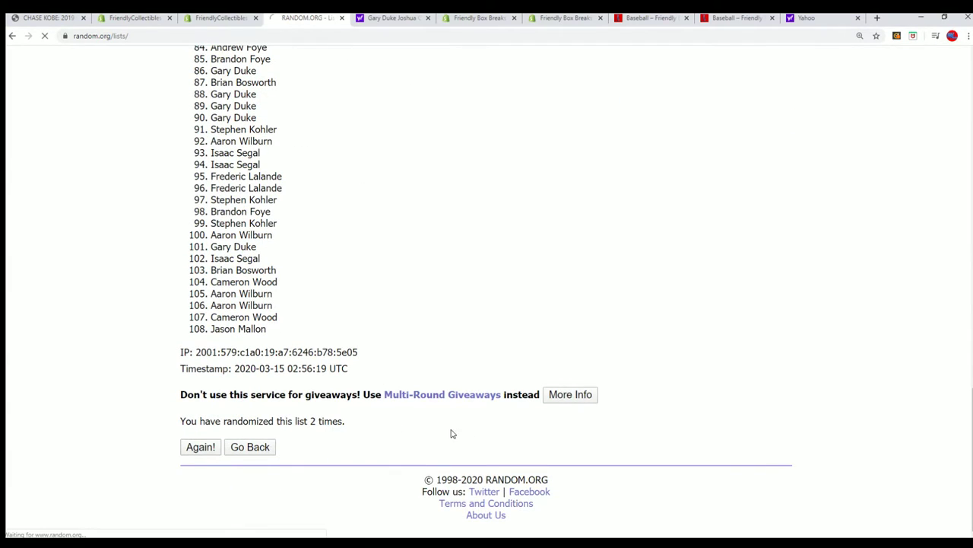
scroll(326, 419, down, 15)
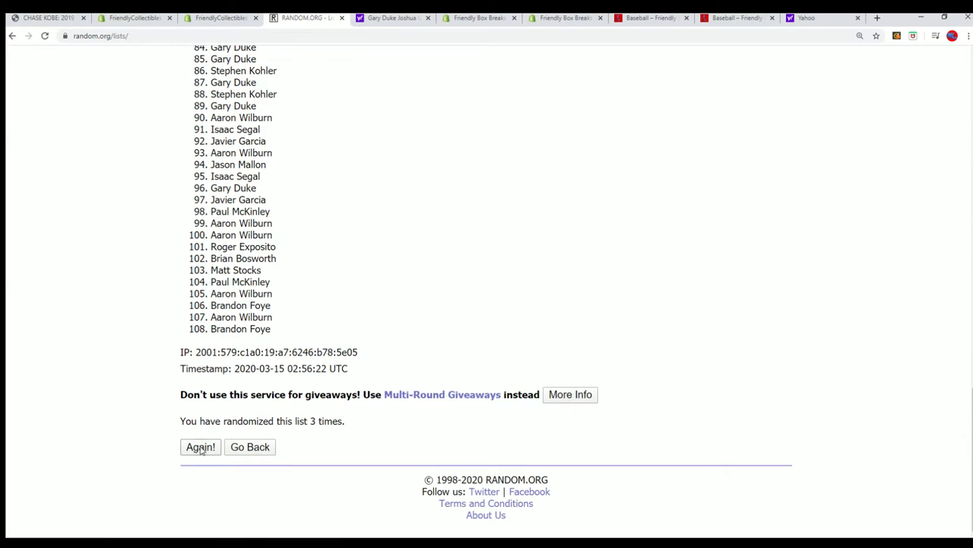
scroll(362, 465, down, 12)
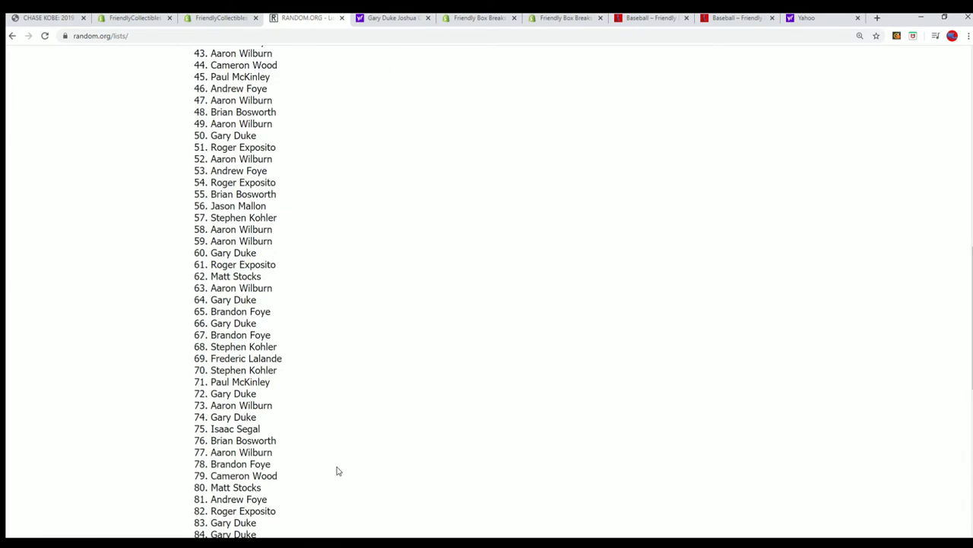
scroll(333, 470, down, 3)
click(203, 446)
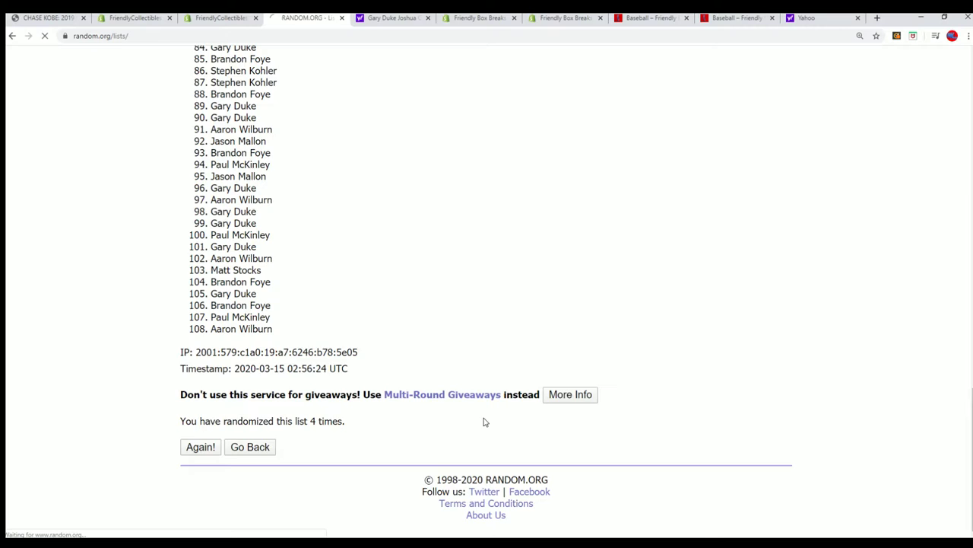
scroll(472, 433, down, 9)
scroll(462, 440, down, 8)
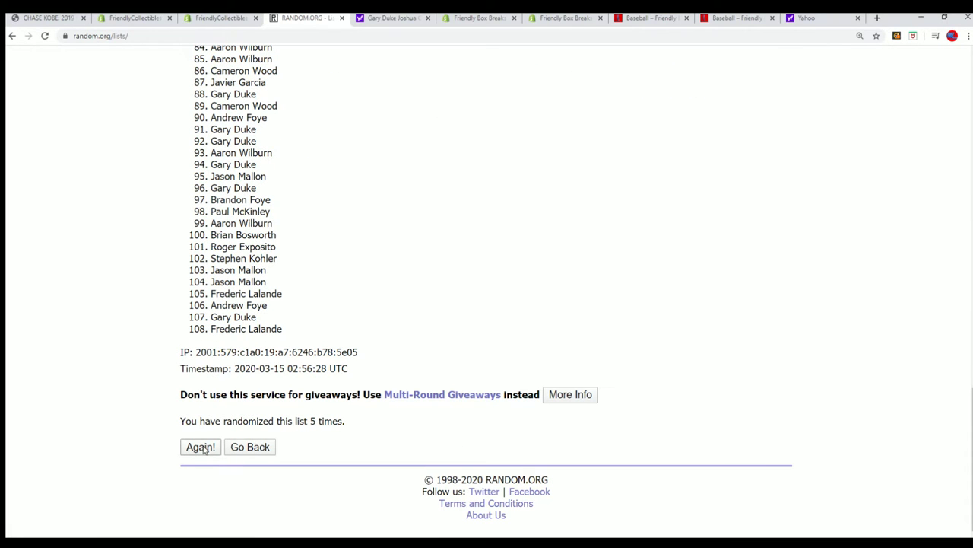
click(203, 448)
scroll(380, 382, down, 13)
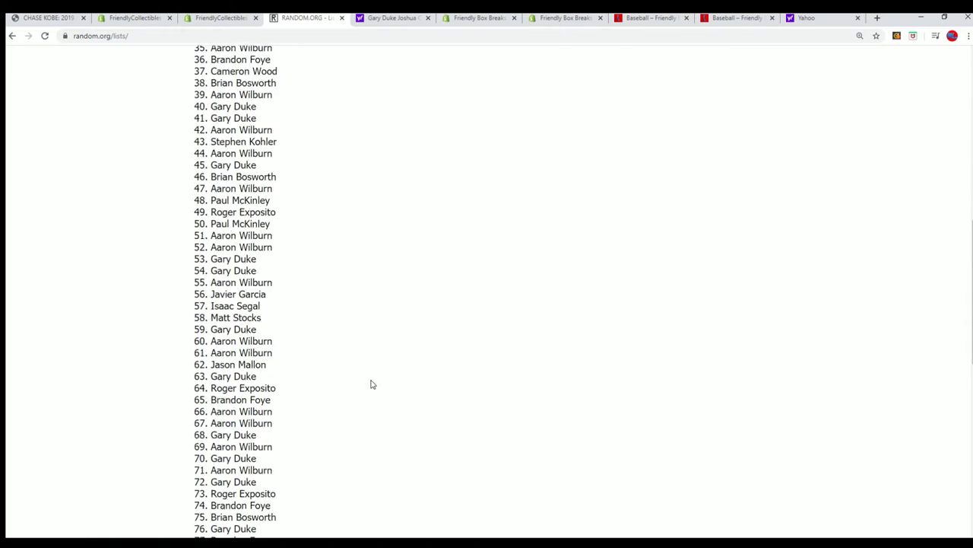
scroll(373, 388, down, 3)
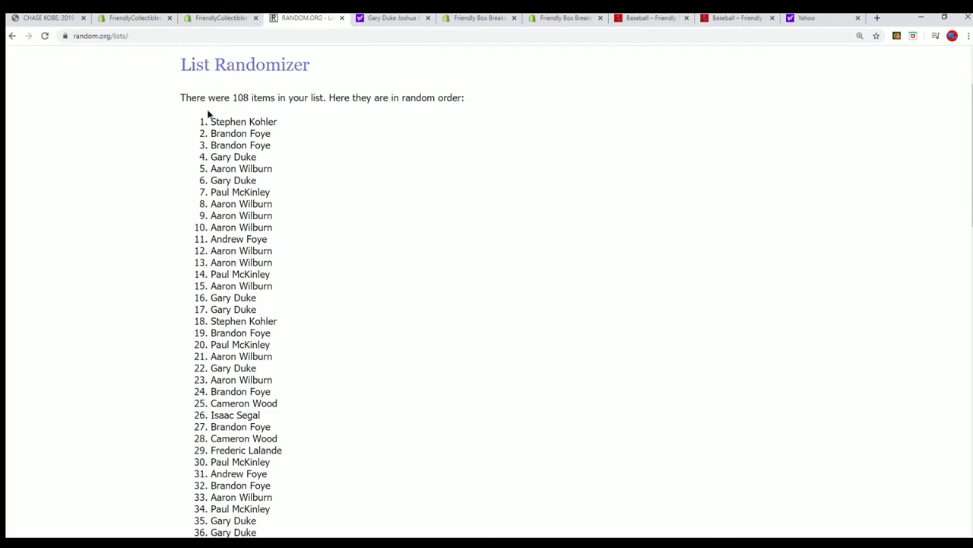
- Copy shuffled owner items 1 through 108 and switch to the Excel workbook
mouse_move(208, 113)
mouse_down()
mouse_move(315, 374)
mouse_move(376, 398)
mouse_move(352, 415)
mouse_move(334, 471)
mouse_move(329, 461)
mouse_up()
right_click(241, 402)
click(257, 412)
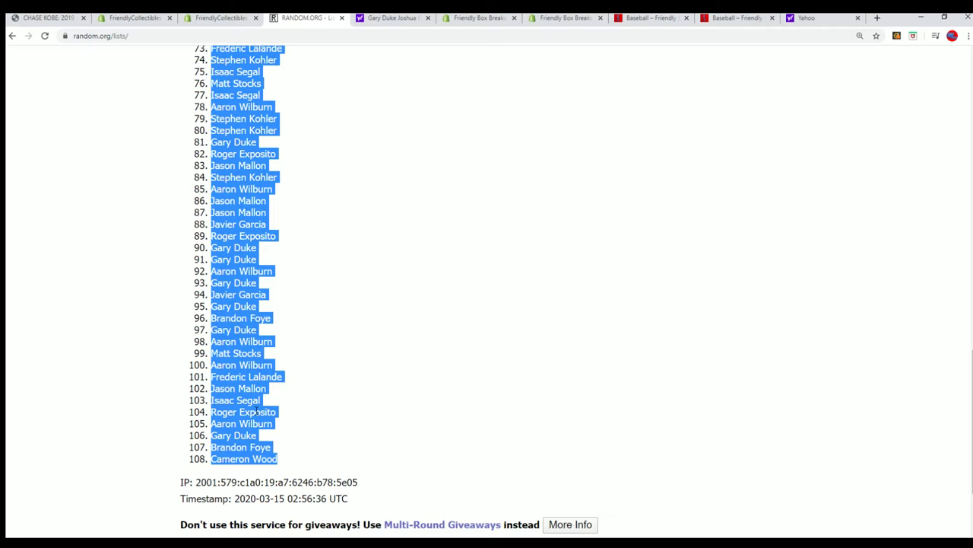
scroll(421, 487, down, 2)
scroll(339, 479, up, 7)
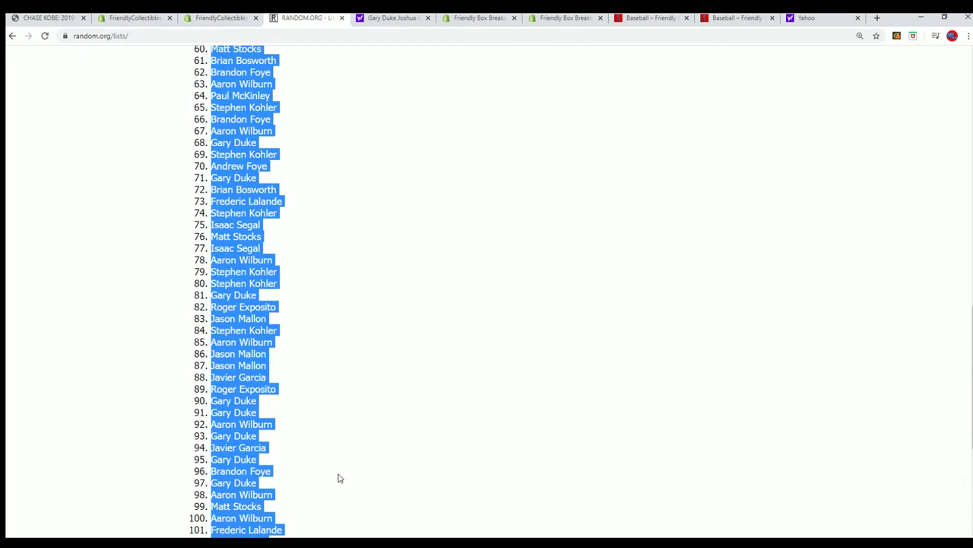
scroll(339, 479, up, 6)
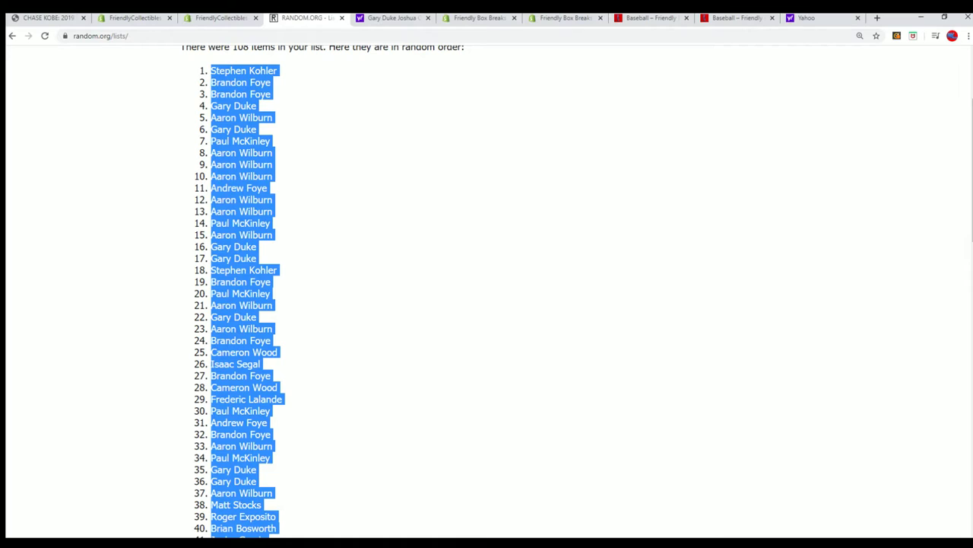
key(alt+Tab)
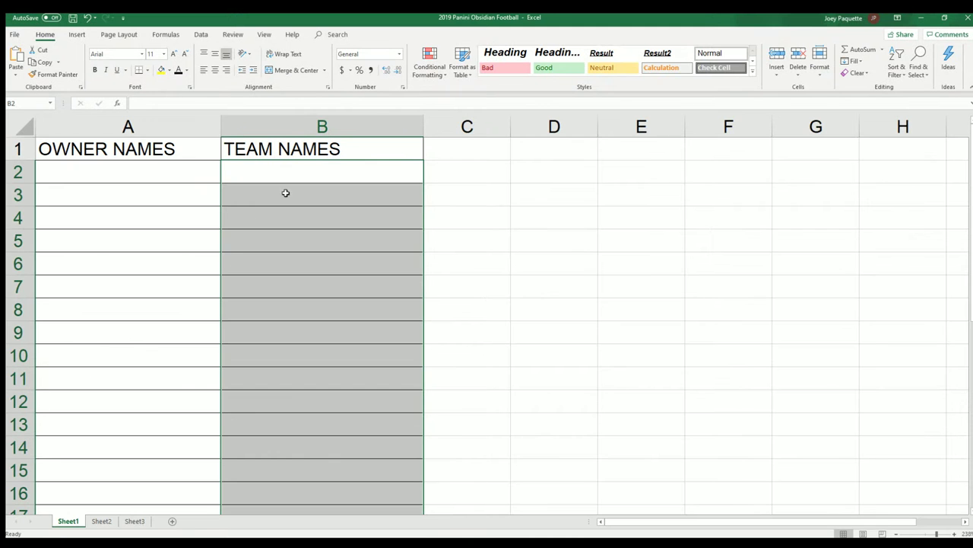
- Label cell B1 'Checklist players'
click(297, 149)
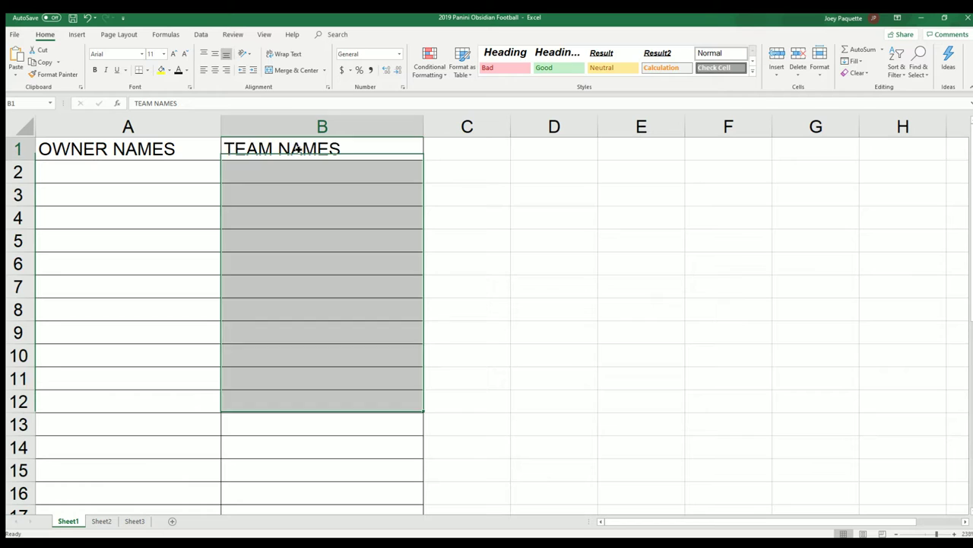
key(BackSpace)
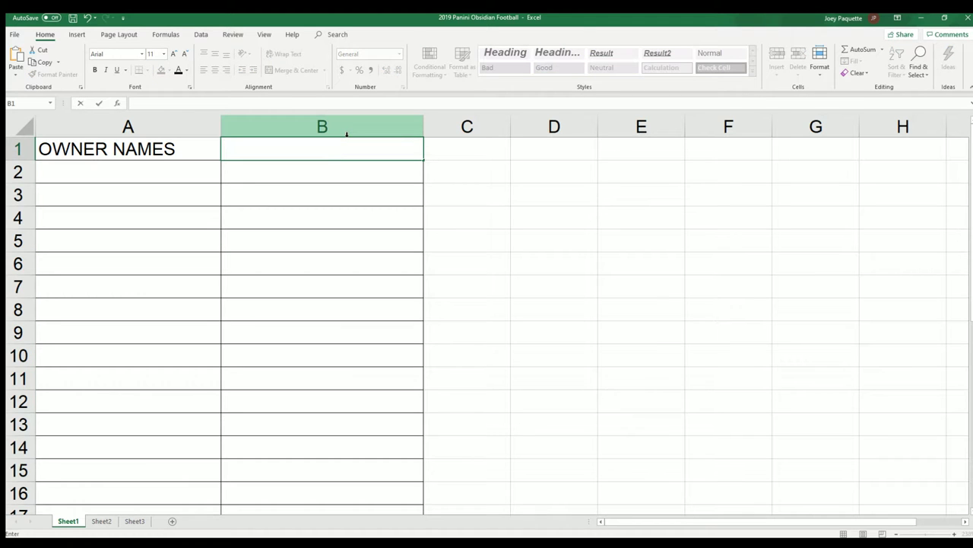
text(Checklist )
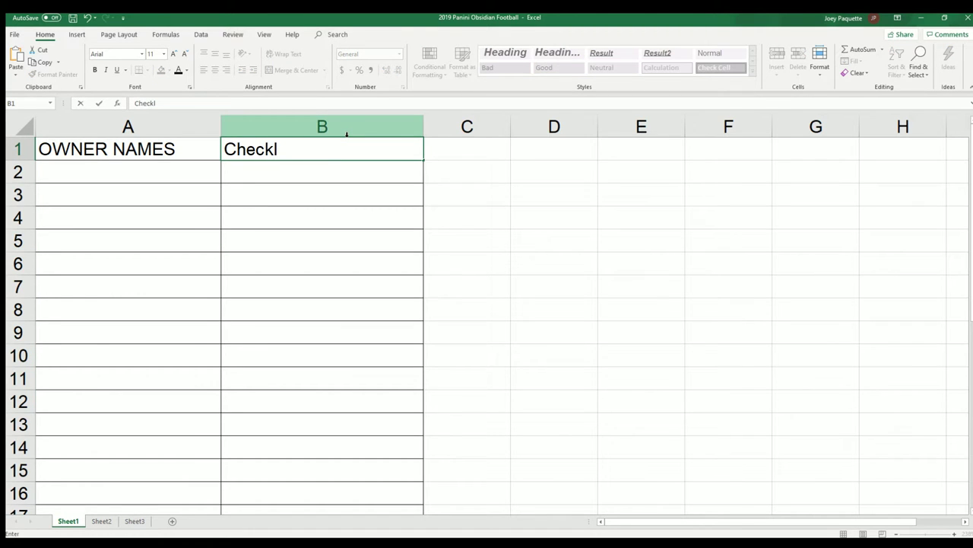
text(play)
text(ers)
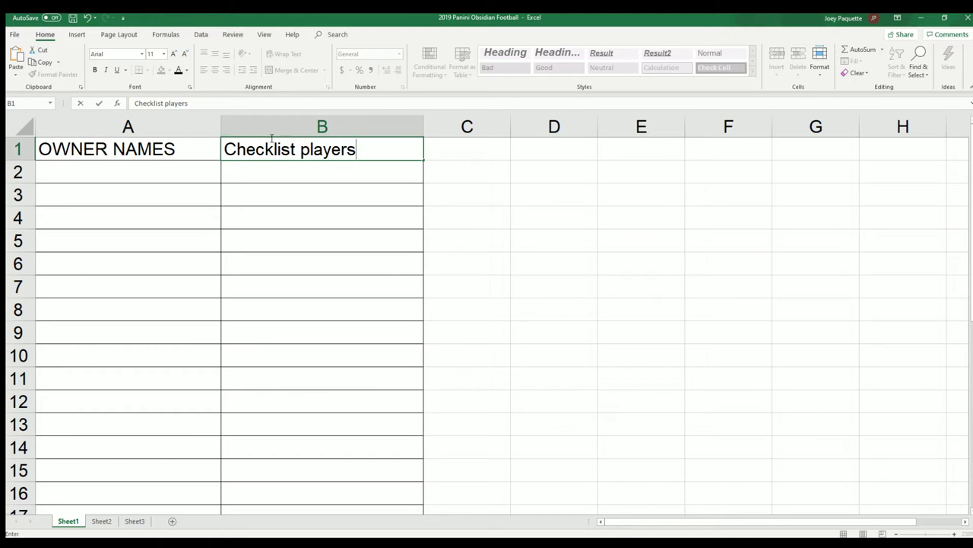
- Paste the randomized owner names into A2 as plain text via Paste Special
click(111, 170)
right_click(110, 169)
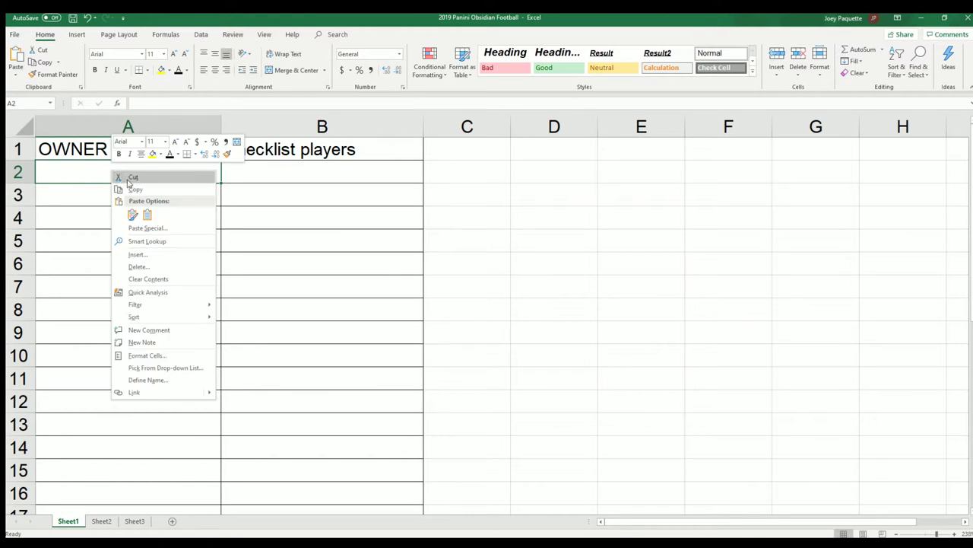
click(150, 228)
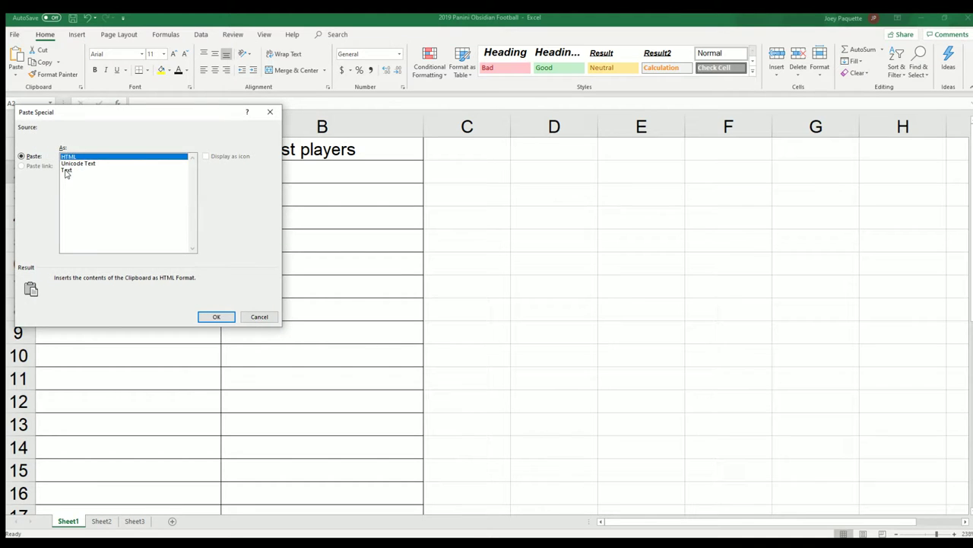
click(68, 169)
click(217, 317)
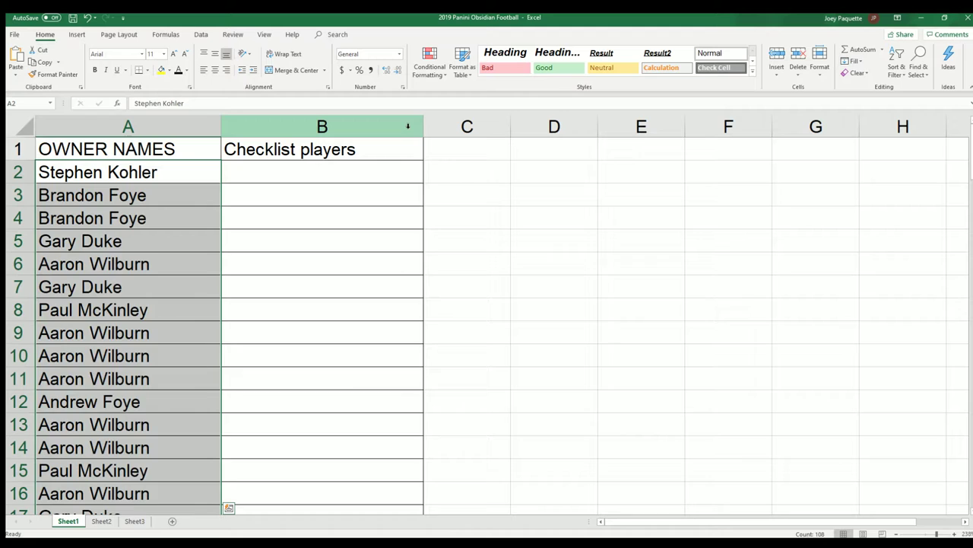
- Widen column B to fit the player names
click(408, 126)
drag(424, 124, 488, 124)
click(310, 173)
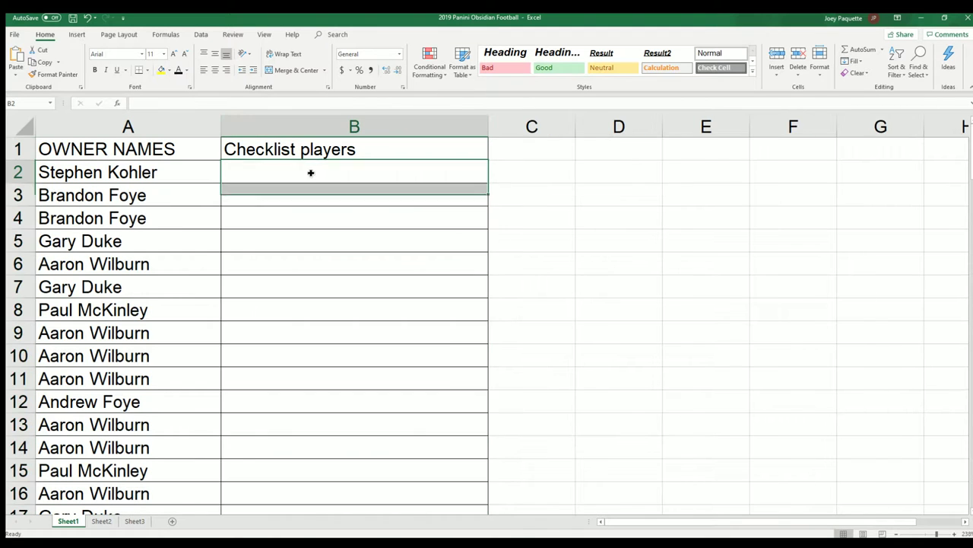
- Minimize Excel and open a fresh List Randomizer from Lists & More
click(921, 17)
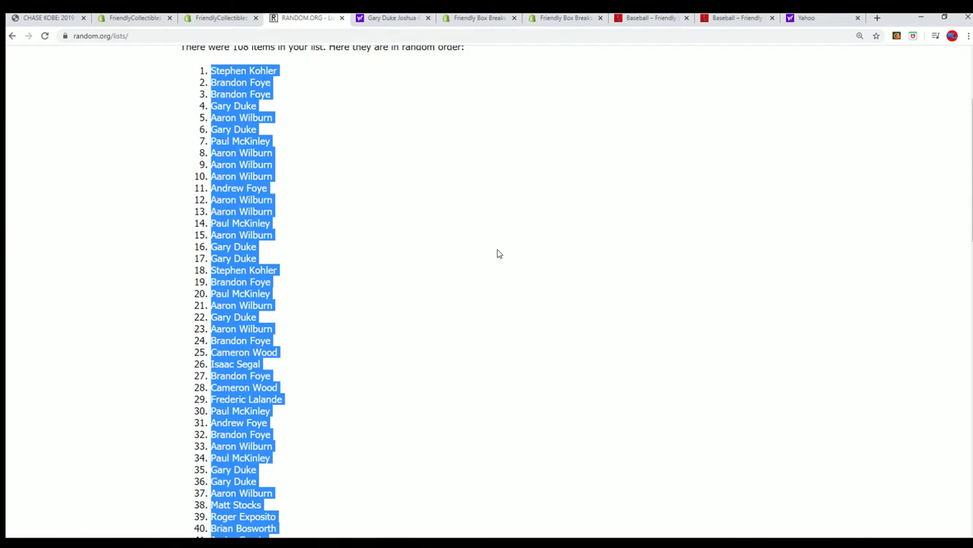
scroll(496, 253, up, 2)
mouse_move(363, 70)
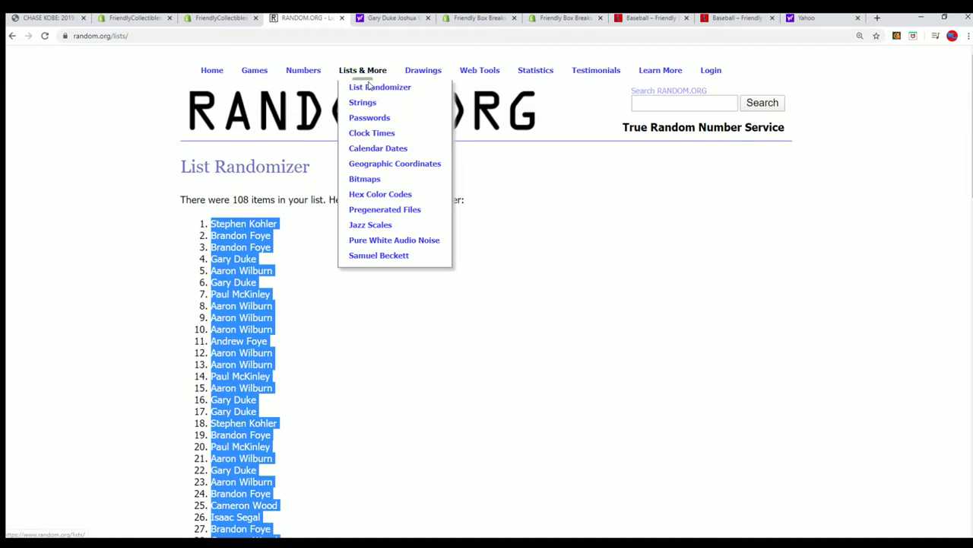
click(380, 87)
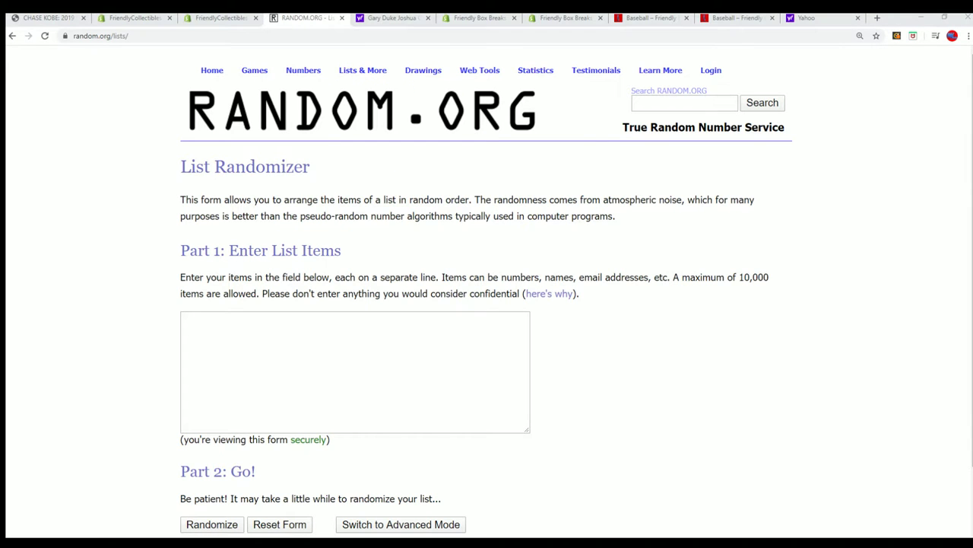
- Copy the full checklist player list from Notepad, ending at Warren Moon
key(alt+Tab)
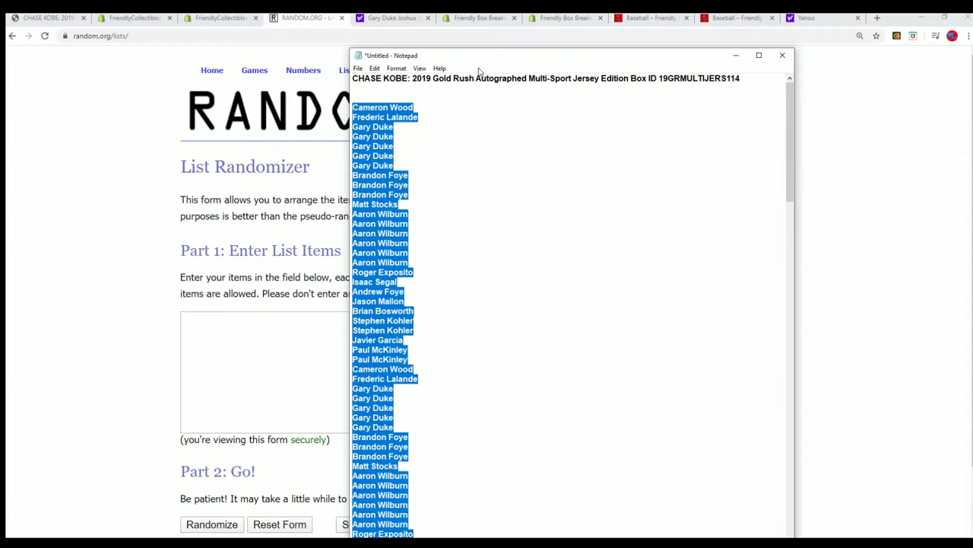
drag(500, 49, 499, 12)
scroll(521, 388, down, 15)
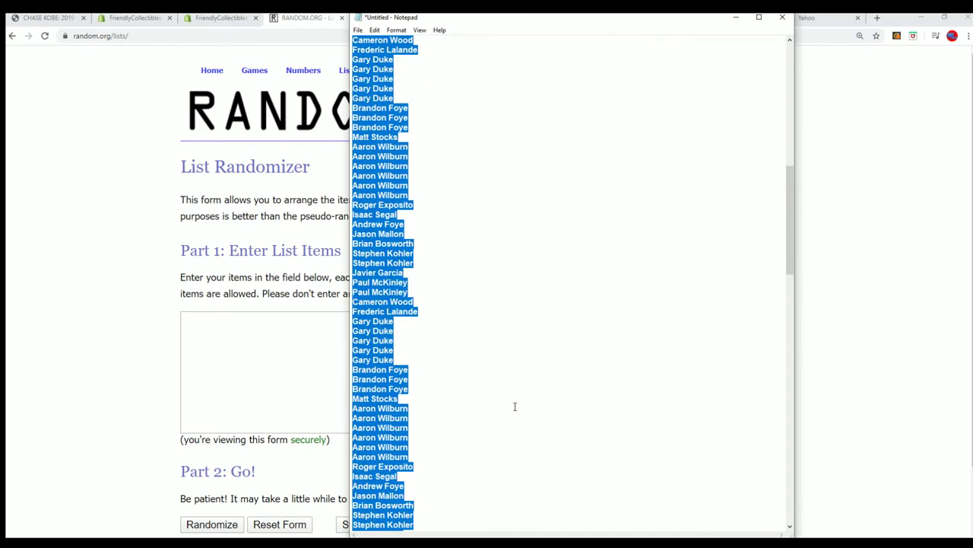
scroll(478, 295, down, 1)
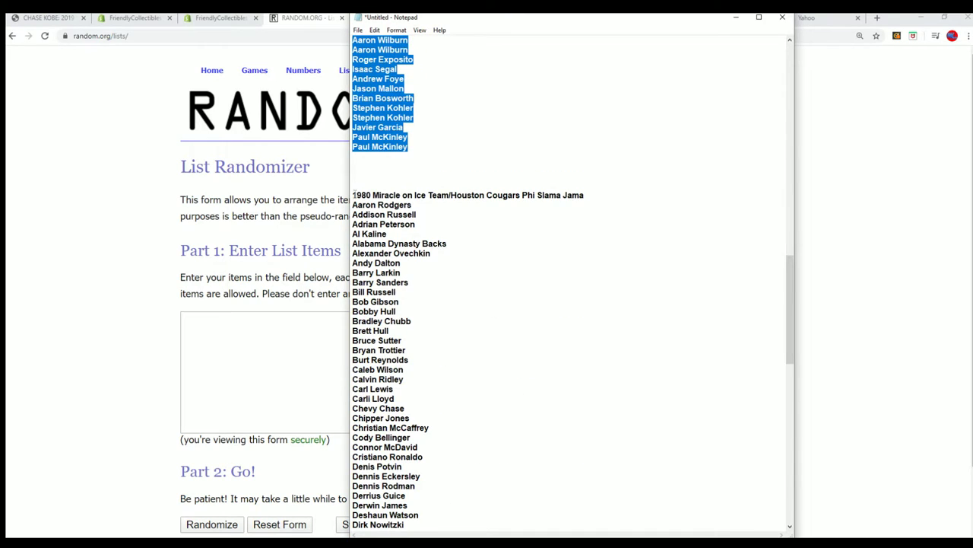
mouse_move(354, 194)
mouse_down()
mouse_move(423, 525)
mouse_move(423, 466)
mouse_move(410, 516)
mouse_up()
right_click(391, 504)
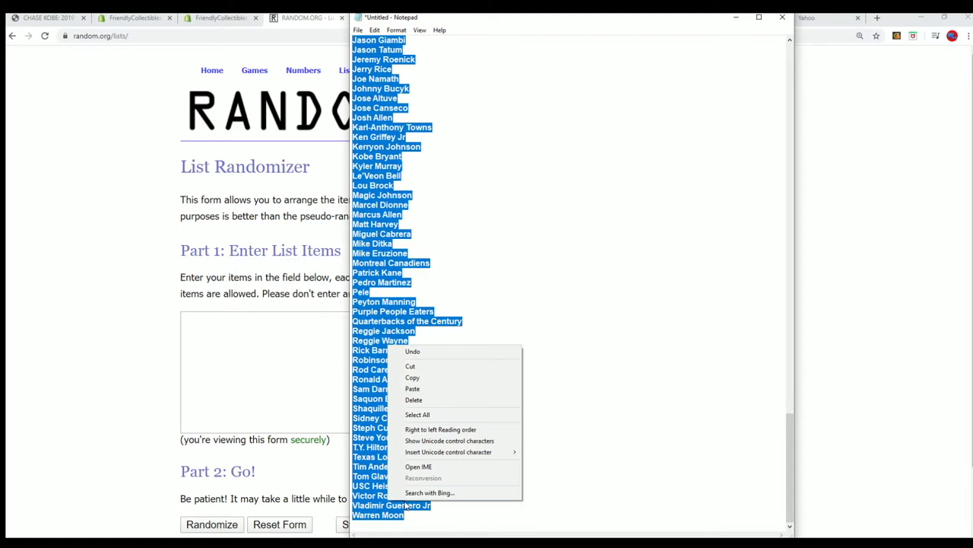
click(410, 377)
click(255, 309)
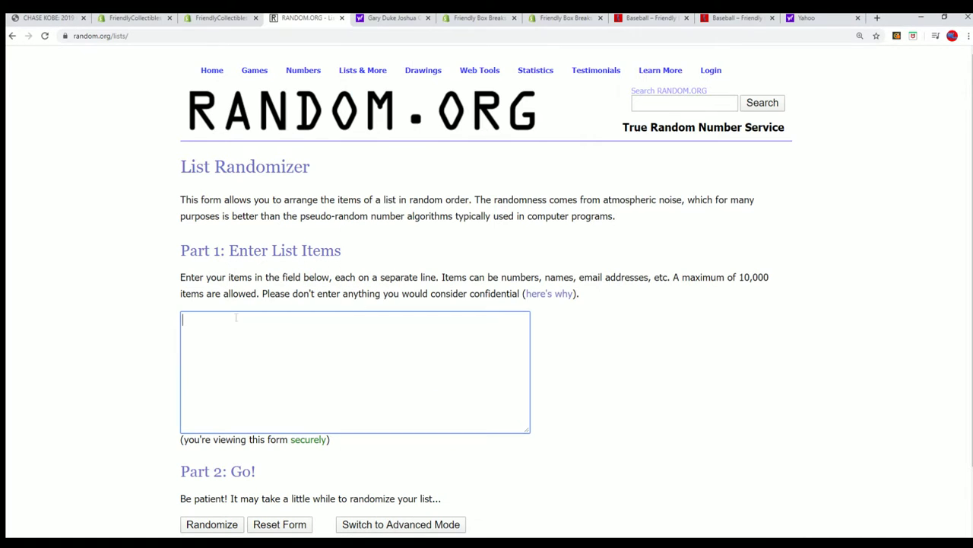
- Paste the 108 checklist players into the list box and randomize them
right_click(236, 316)
click(287, 399)
scroll(637, 388, down, 1)
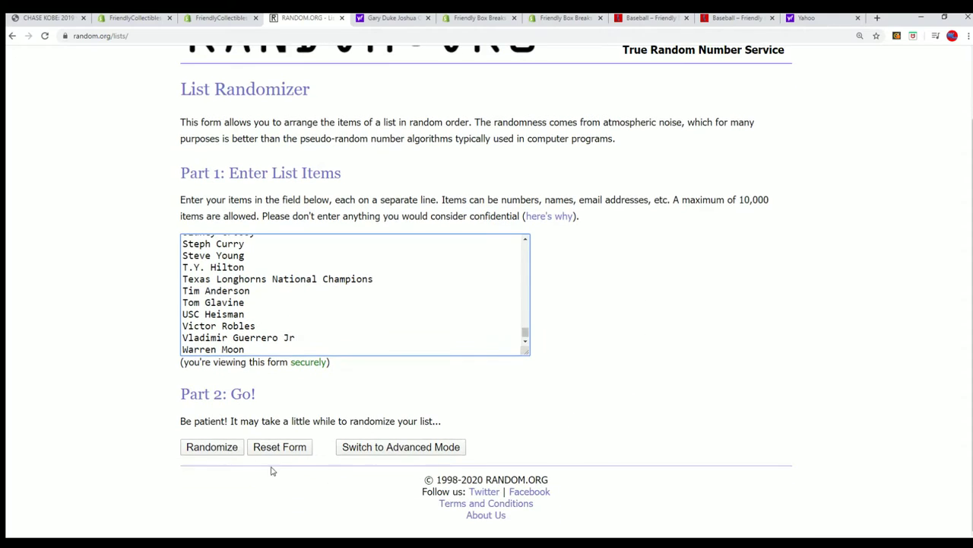
click(224, 449)
- Re-randomize the player list six more times with Again!
scroll(354, 382, down, 10)
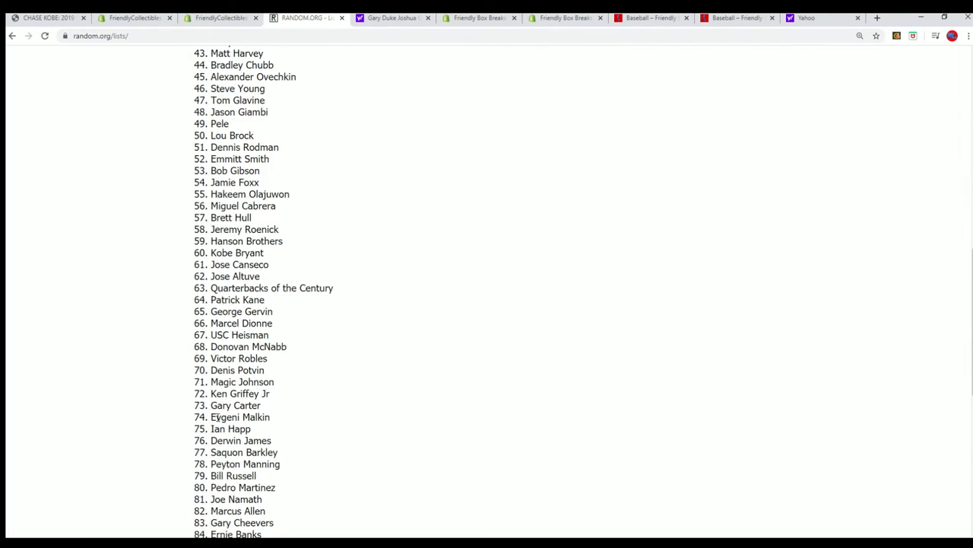
click(204, 446)
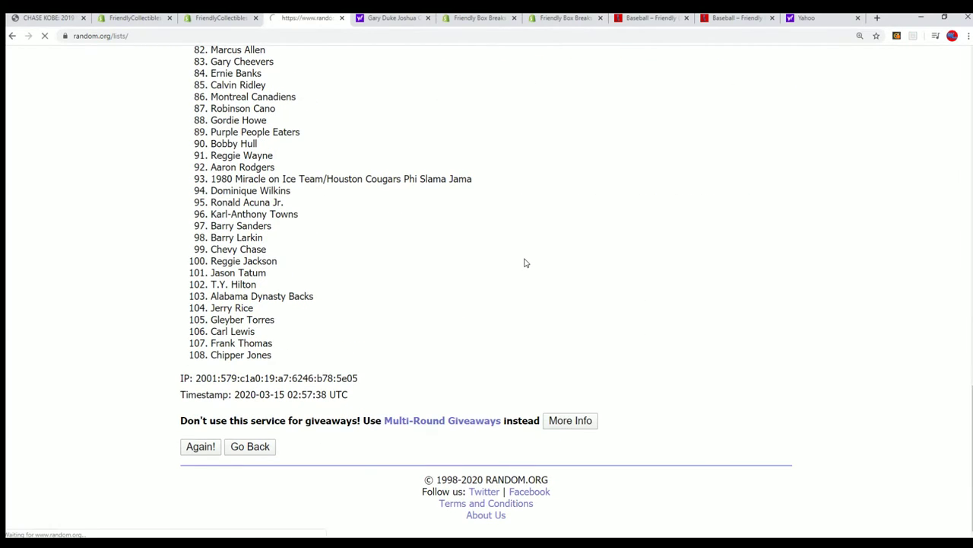
scroll(433, 285, down, 15)
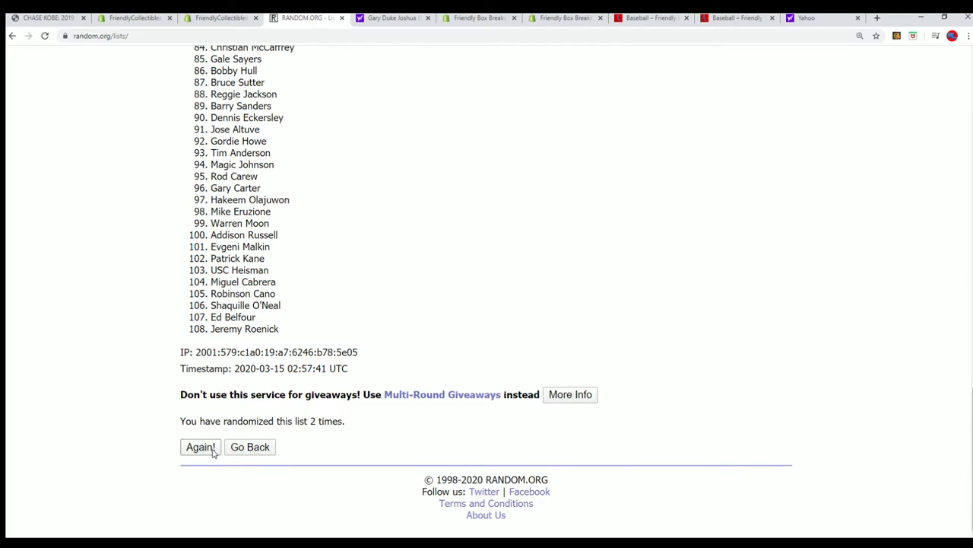
click(196, 449)
scroll(365, 319, down, 15)
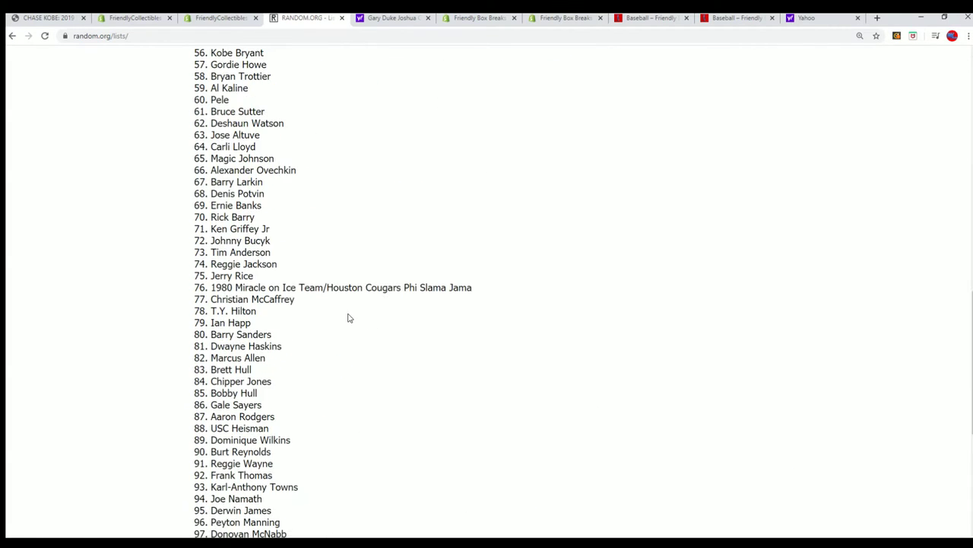
click(191, 449)
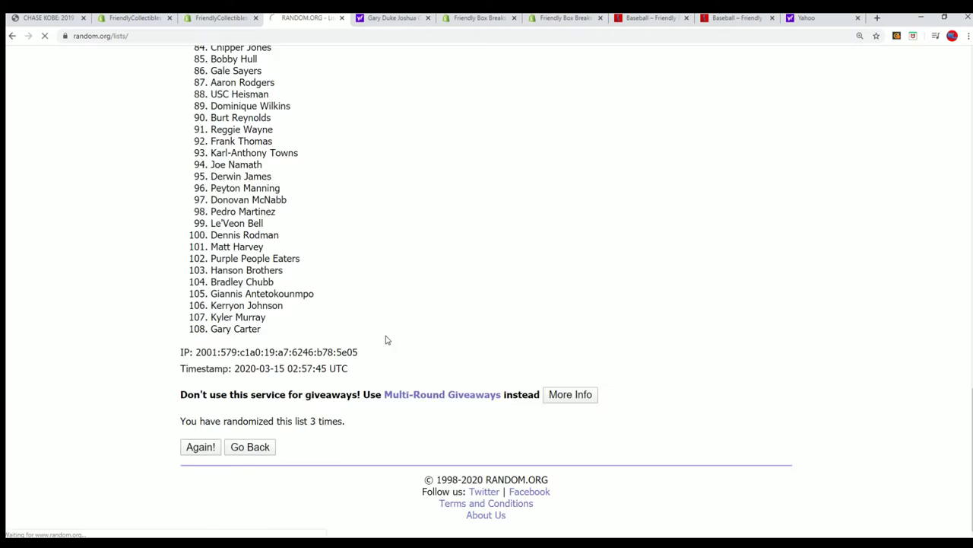
scroll(315, 372, down, 10)
scroll(277, 391, down, 4)
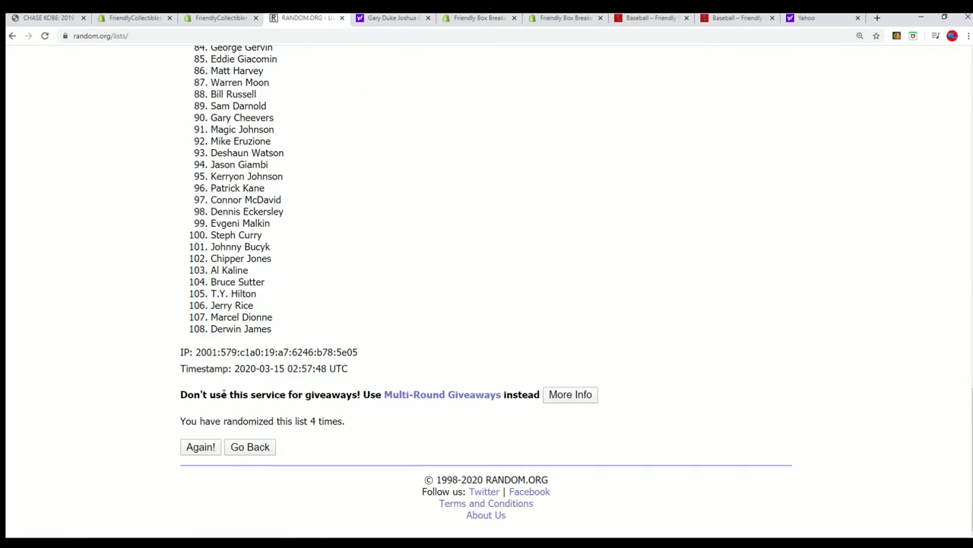
click(202, 454)
scroll(228, 409, down, 12)
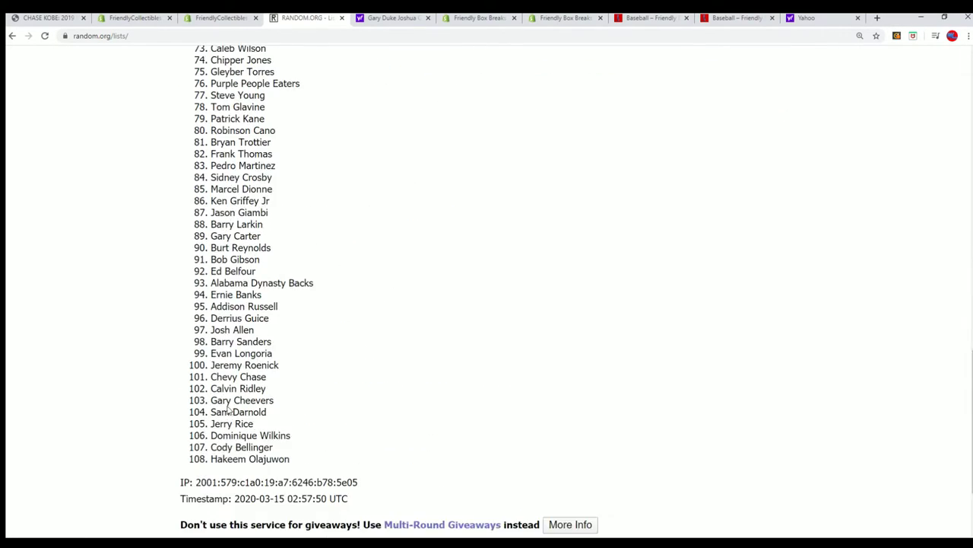
scroll(228, 410, down, 2)
click(193, 449)
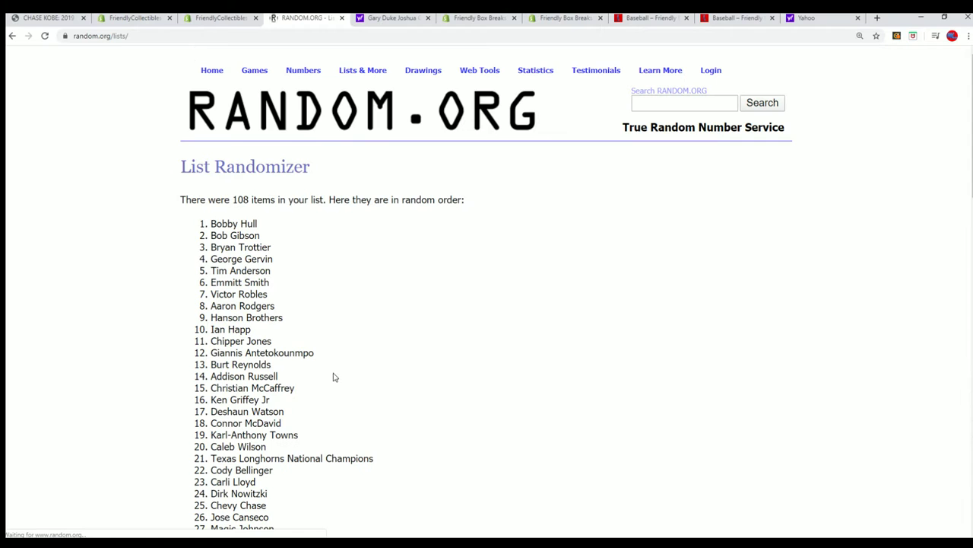
scroll(332, 375, down, 10)
scroll(328, 376, down, 5)
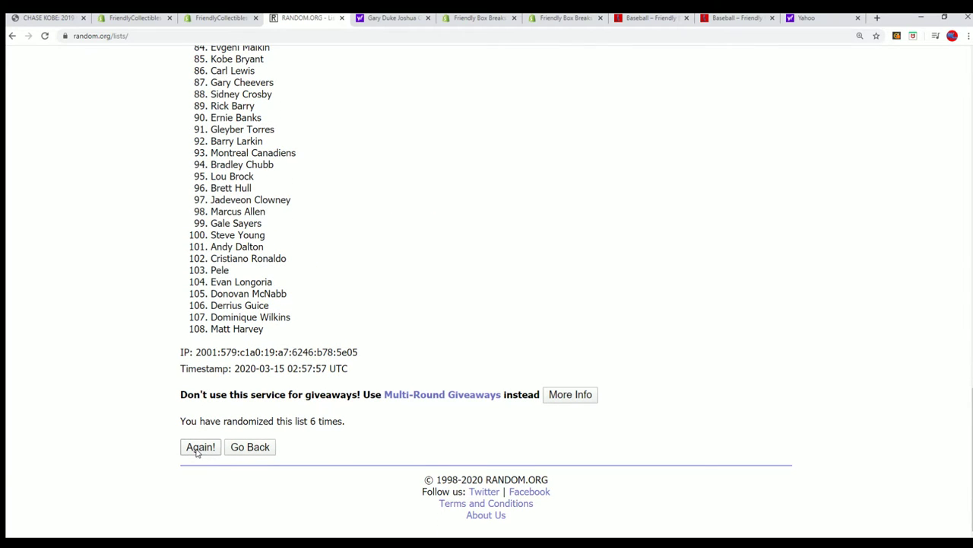
click(199, 447)
scroll(284, 174, down, 2)
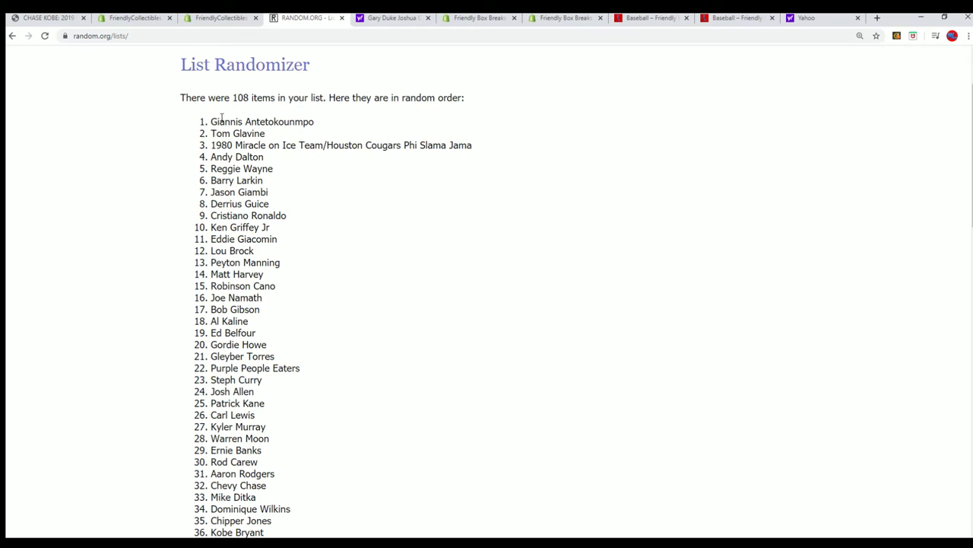
- Copy the final player order starting with Giannis Antetokounmpo and switch to Excel
mouse_move(212, 121)
mouse_down()
mouse_move(304, 525)
mouse_move(286, 461)
mouse_move(274, 237)
mouse_move(261, 329)
mouse_up()
right_click(234, 251)
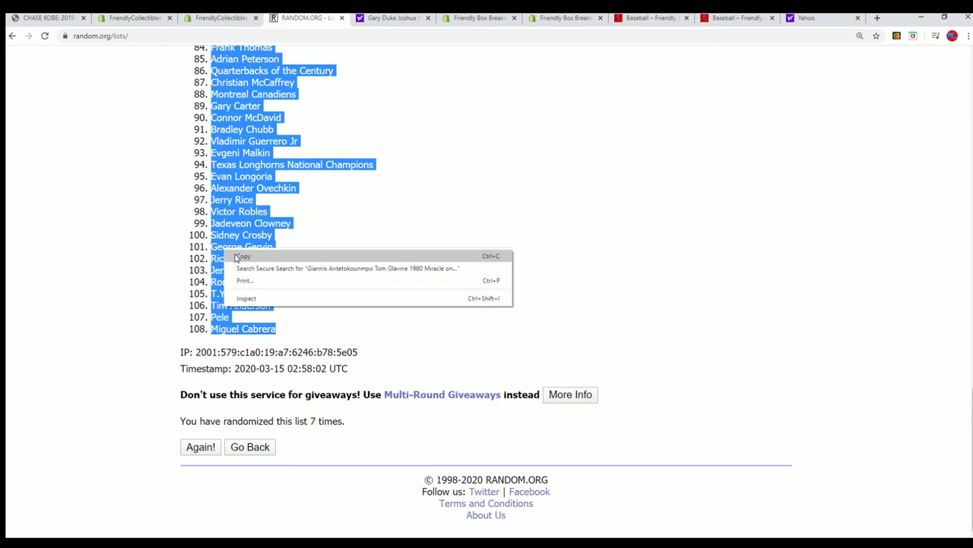
click(238, 257)
scroll(512, 357, up, 13)
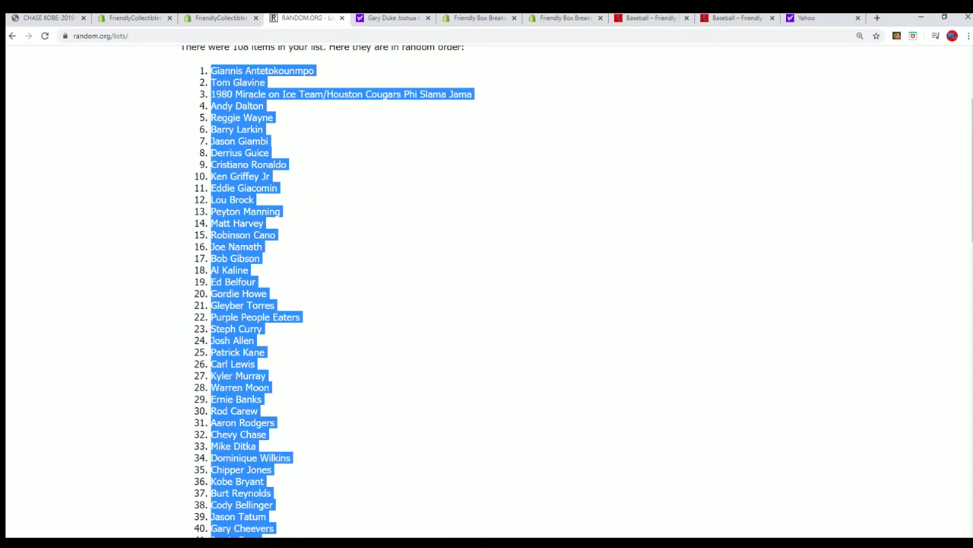
key(alt+Tab)
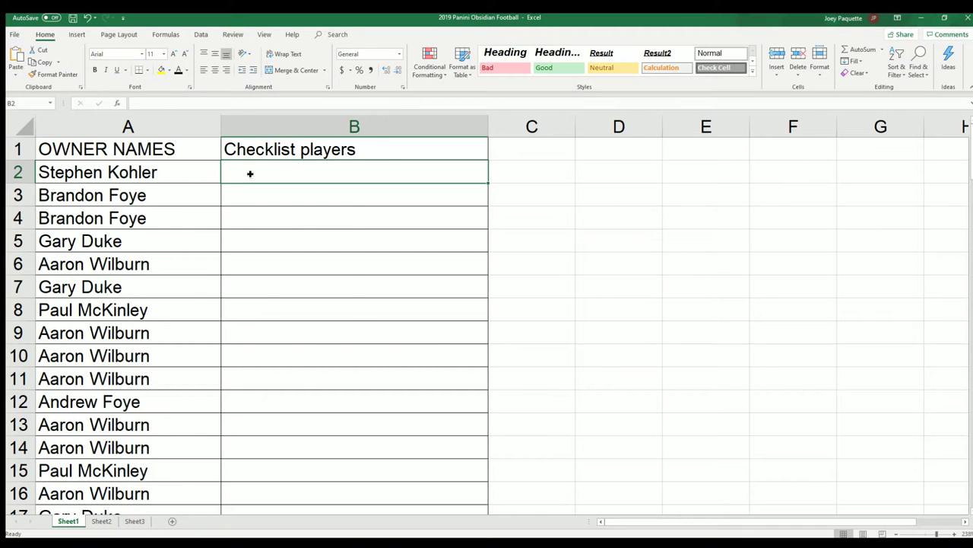
- Paste the randomized players into B2 as Unicode Text via Paste Special
right_click(250, 173)
click(273, 225)
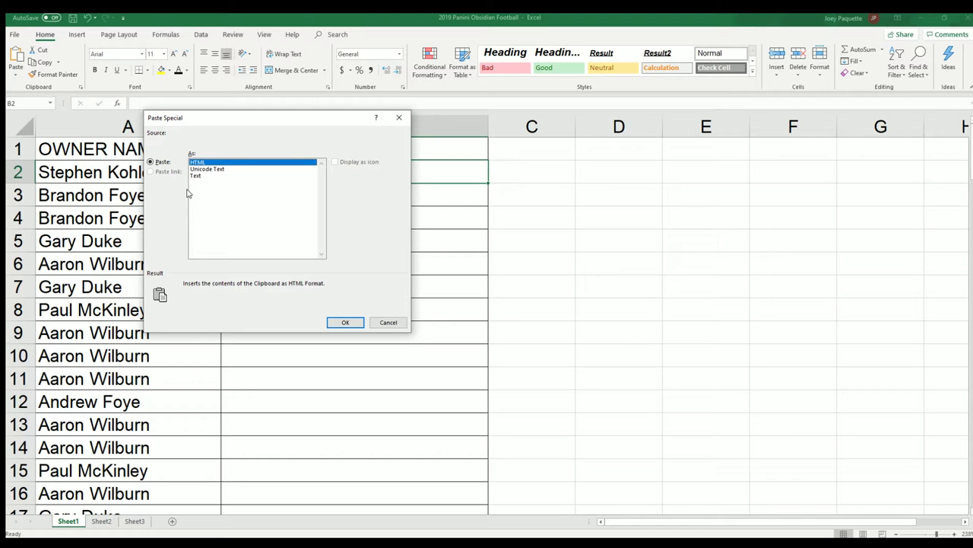
click(204, 169)
click(345, 322)
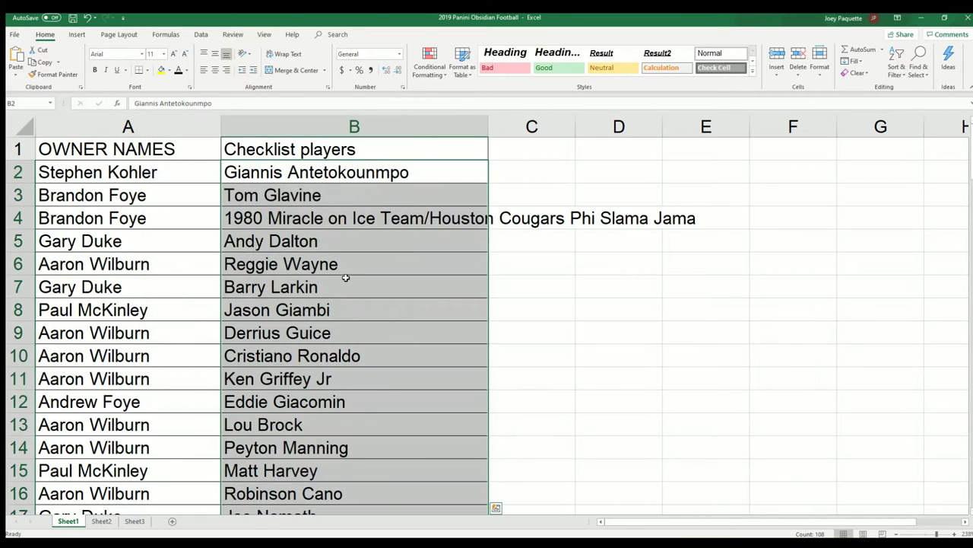
- Narrow column A to width 13.13
click(106, 149)
key(ctrl+shift+Down)
drag(221, 126, 168, 148)
click(283, 277)
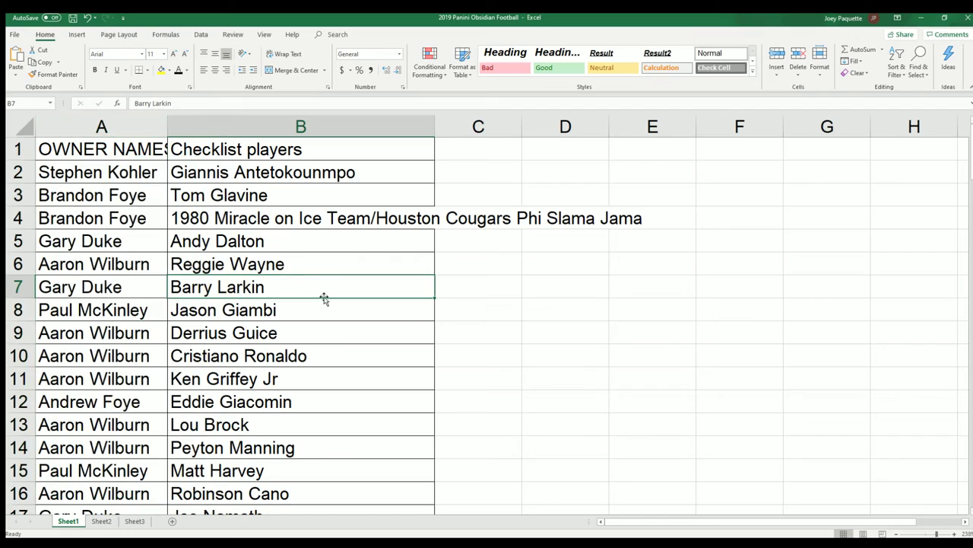
click(899, 533)
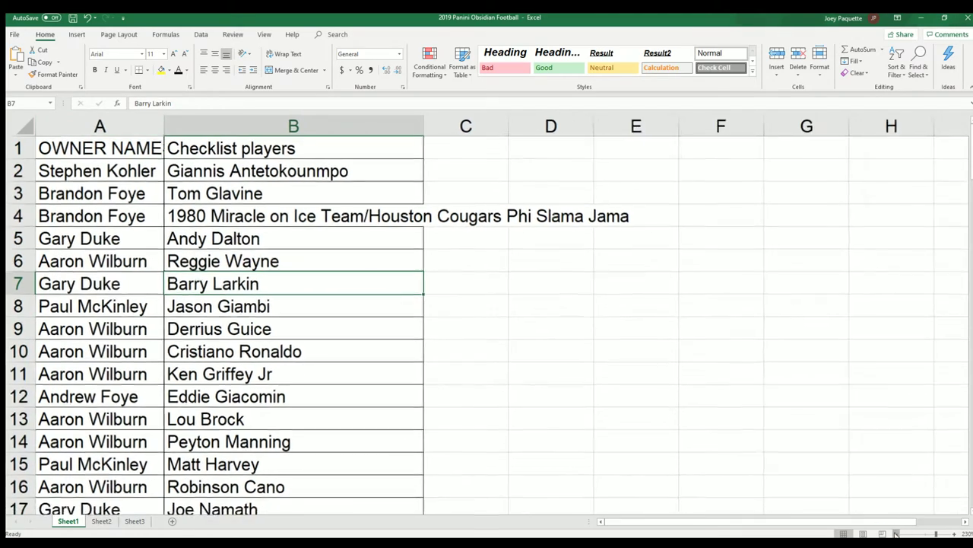
click(900, 533)
click(900, 533)
click(900, 533)
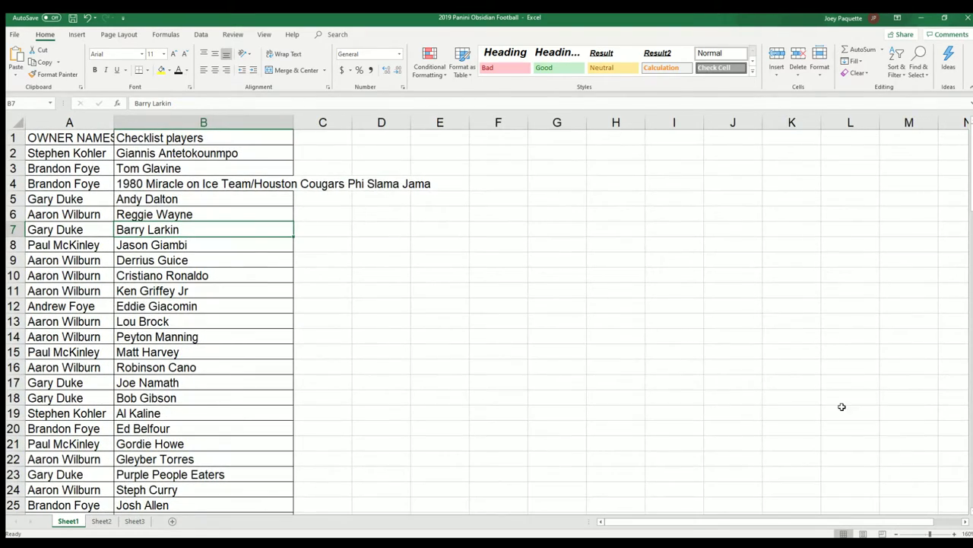
key(Down)
key(Down)
key(Down)
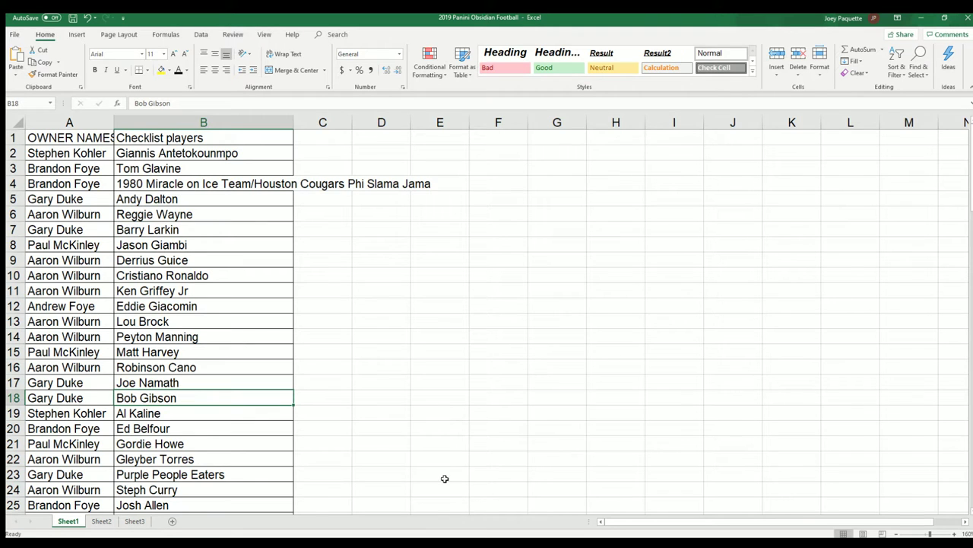
click(193, 384)
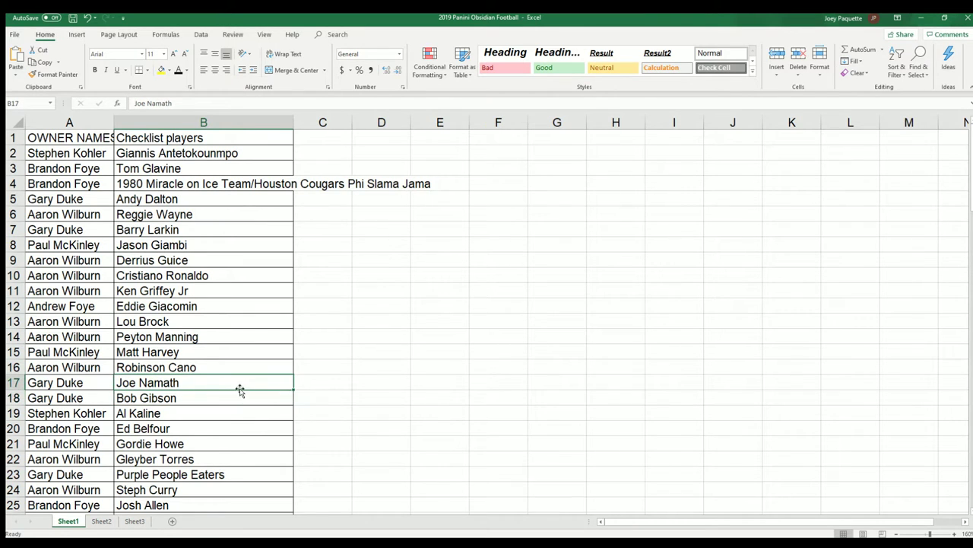
click(215, 296)
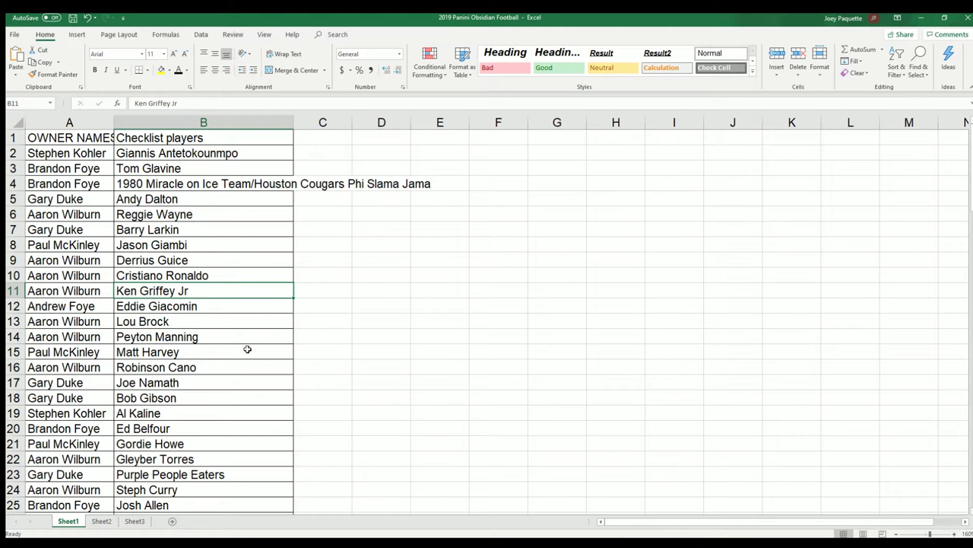
scroll(247, 349, down, 3)
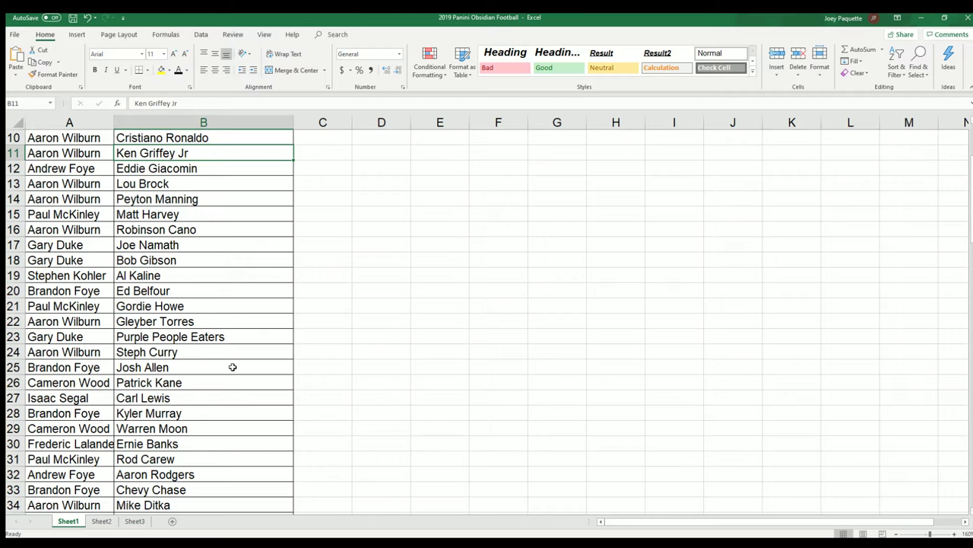
scroll(234, 367, down, 3)
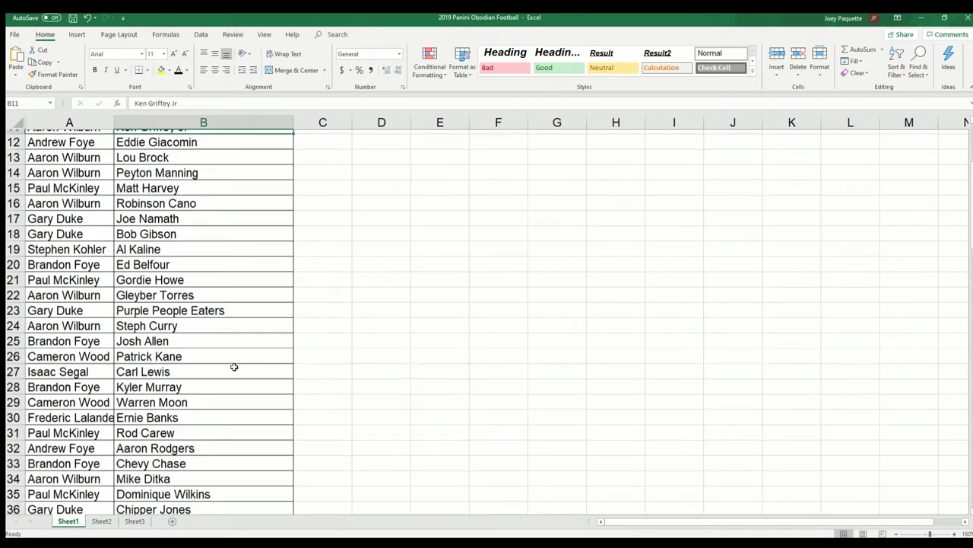
scroll(234, 366, down, 1)
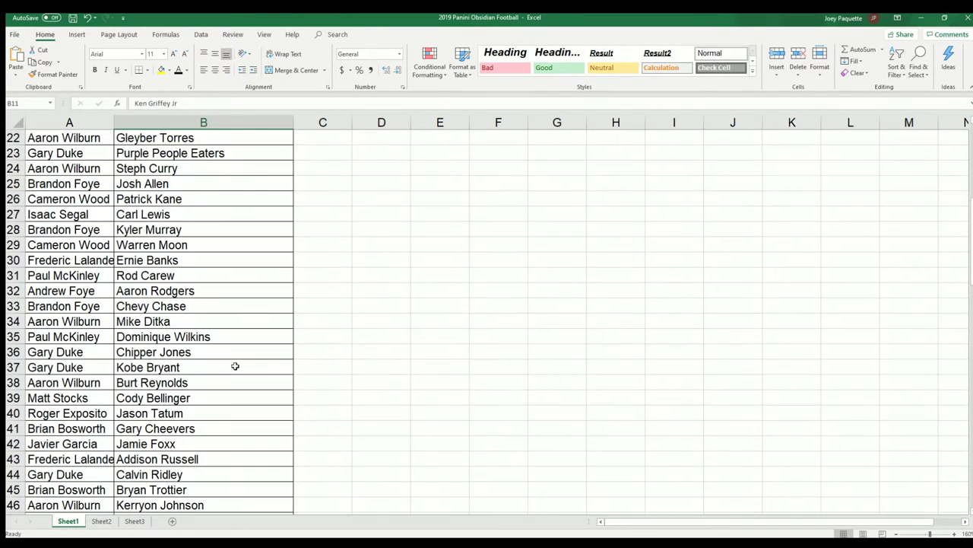
click(139, 290)
scroll(260, 353, down, 1)
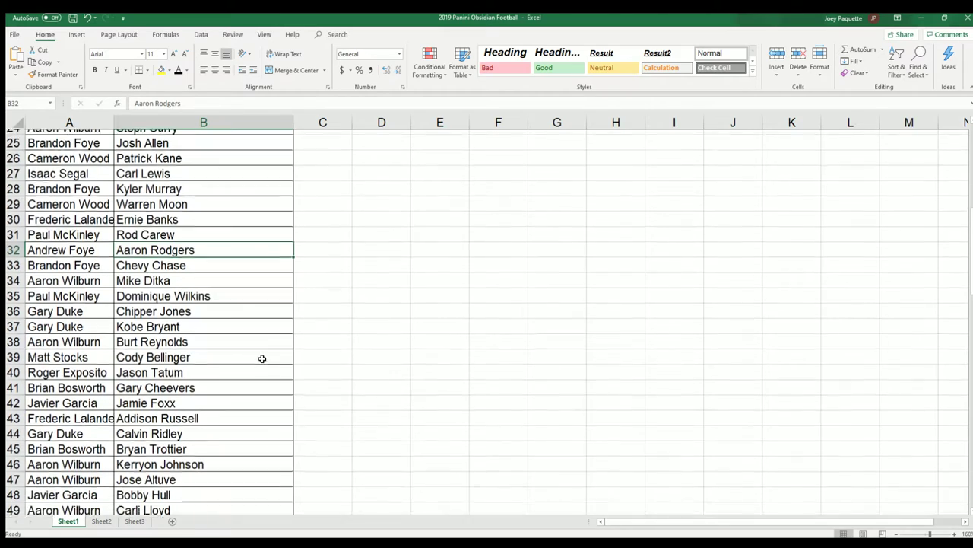
scroll(263, 359, down, 3)
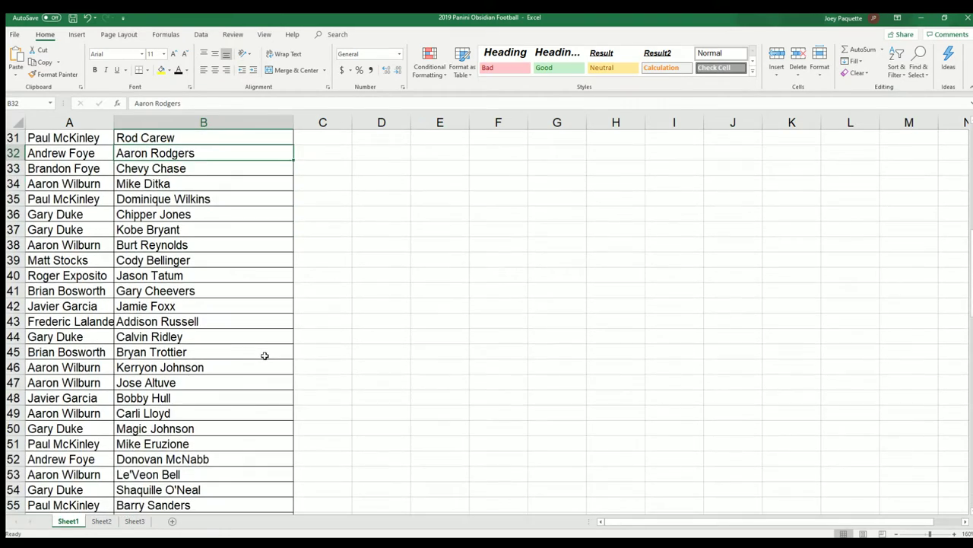
scroll(265, 355, down, 3)
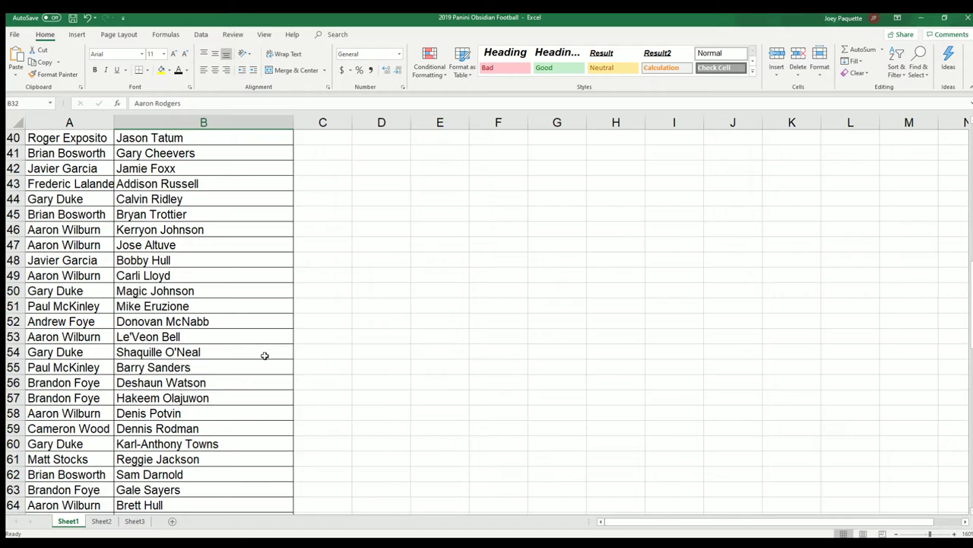
scroll(264, 355, down, 3)
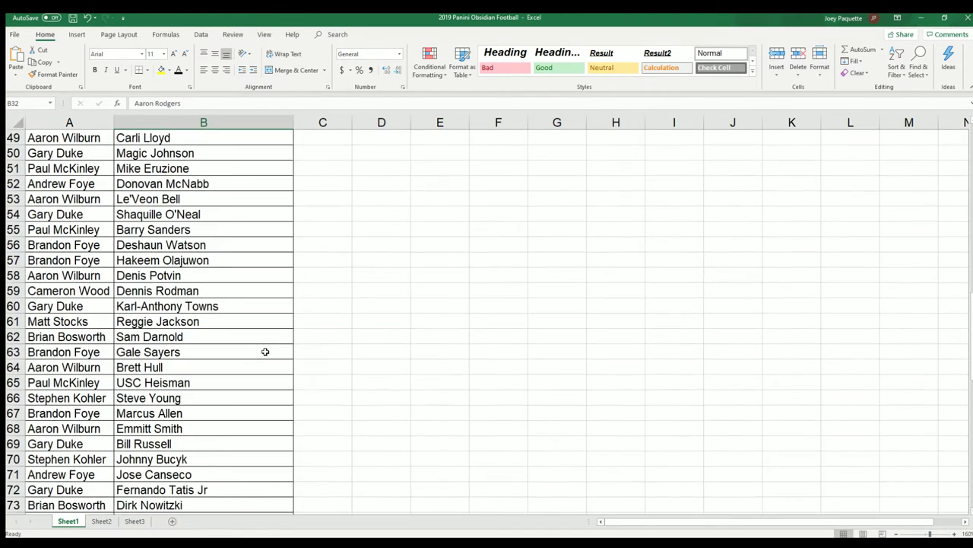
scroll(264, 351, down, 1)
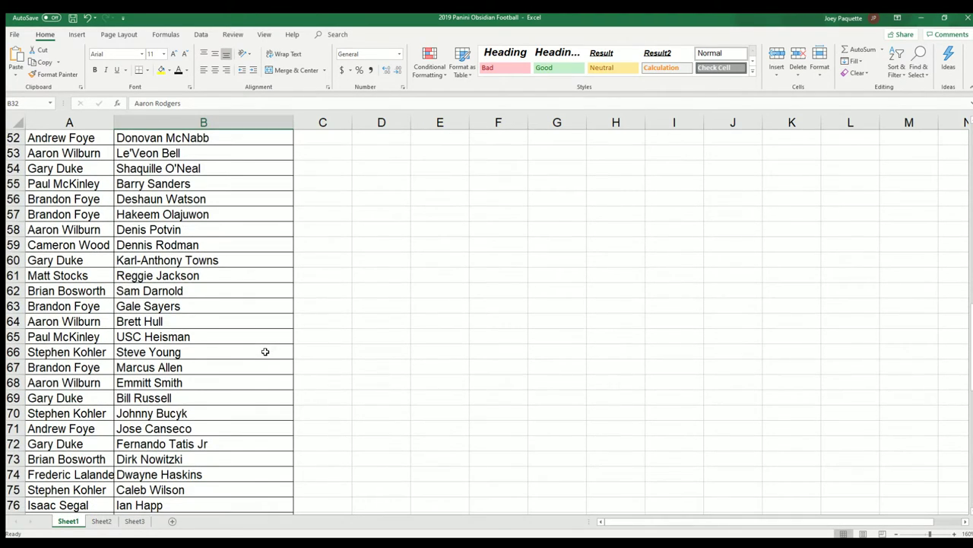
scroll(265, 352, down, 1)
scroll(173, 214, down, 1)
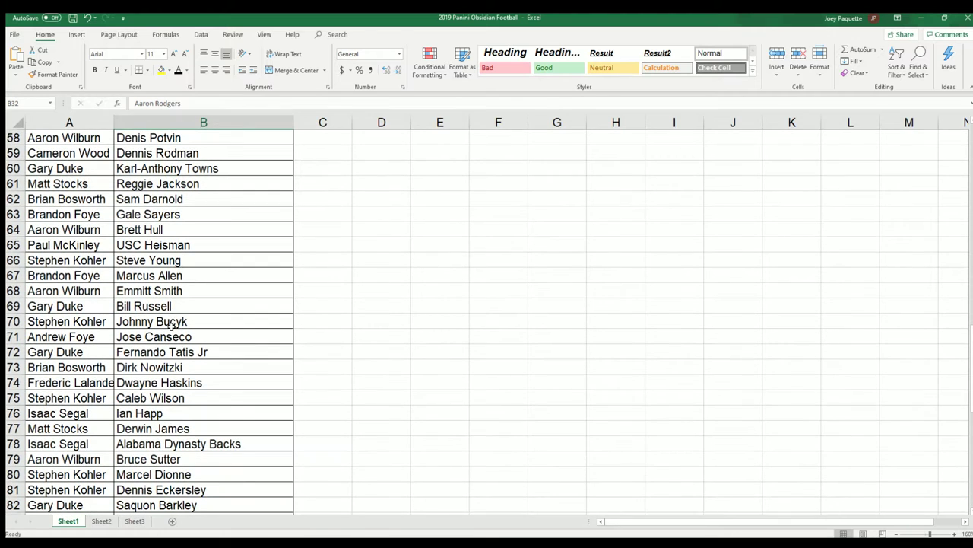
click(169, 306)
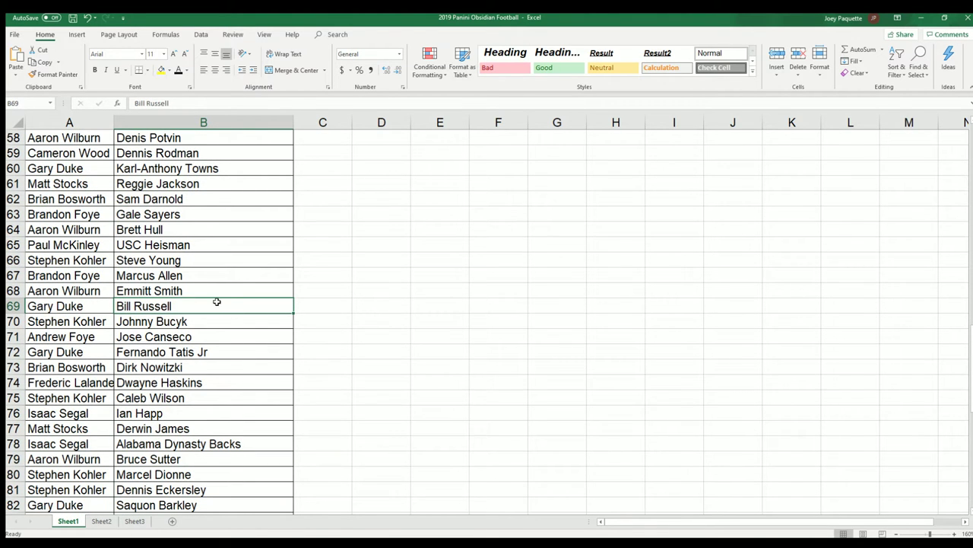
scroll(189, 271, down, 1)
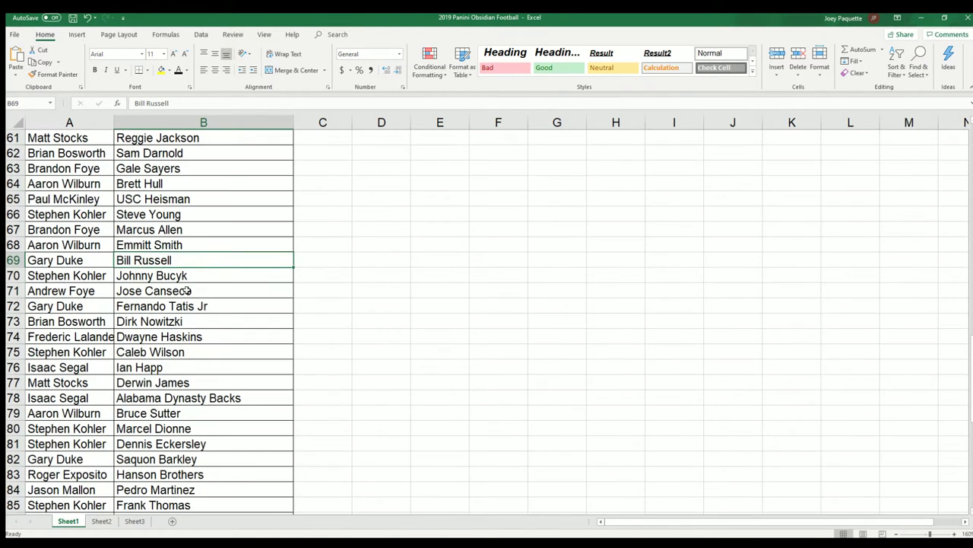
scroll(188, 290, down, 1)
scroll(187, 290, down, 2)
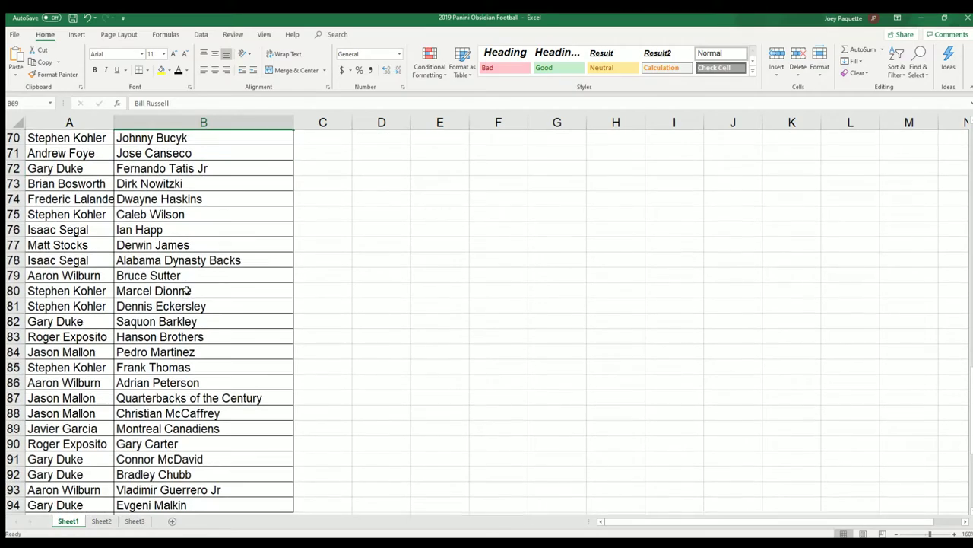
scroll(189, 306, down, 1)
scroll(190, 306, down, 1)
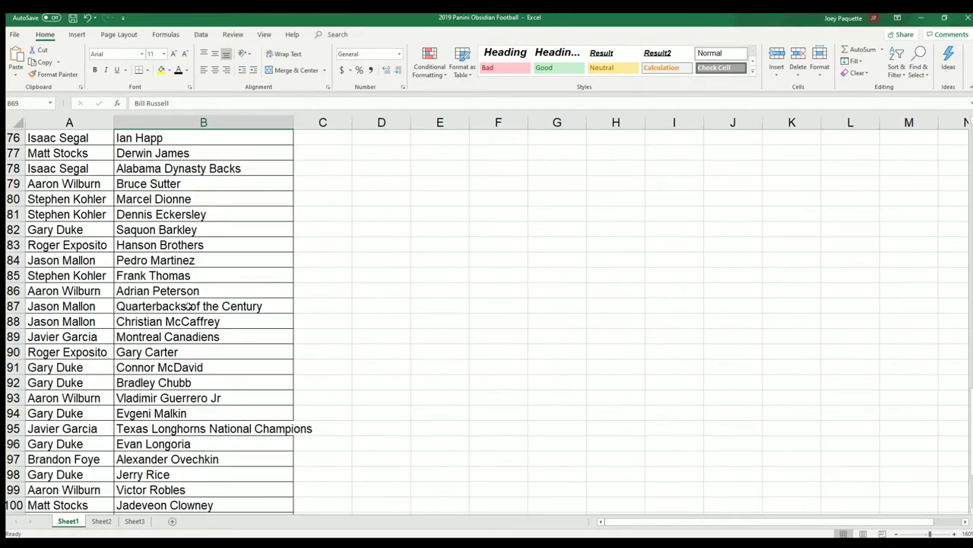
scroll(189, 306, down, 2)
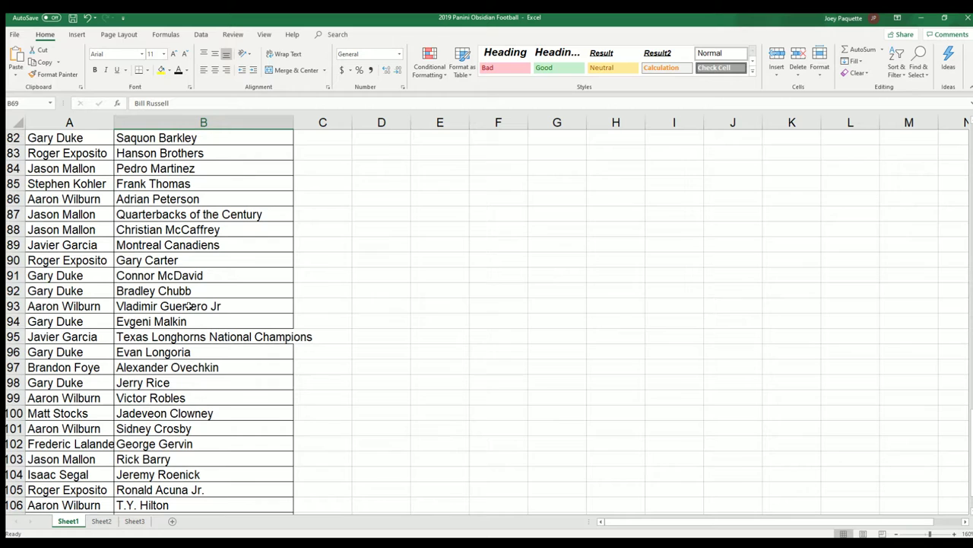
scroll(188, 305, down, 1)
click(160, 262)
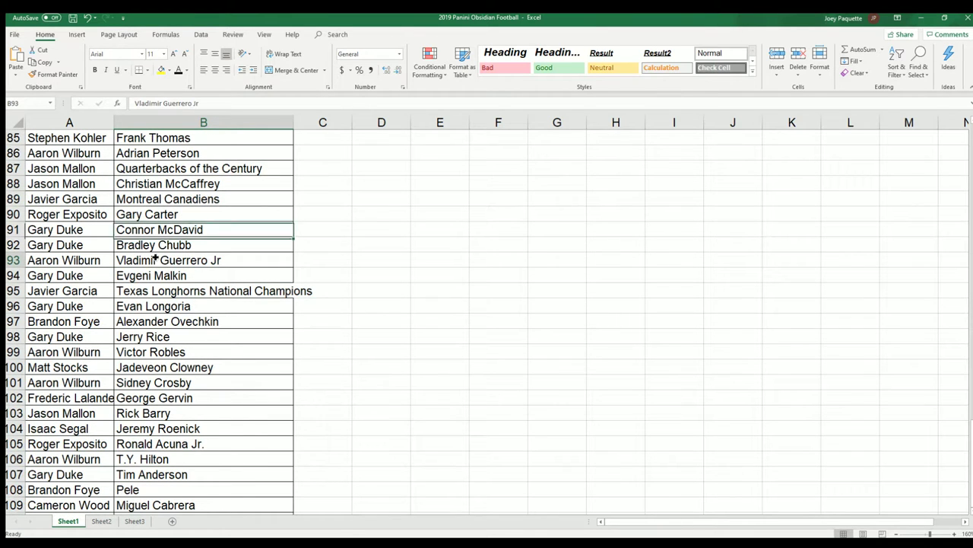
scroll(200, 328, down, 1)
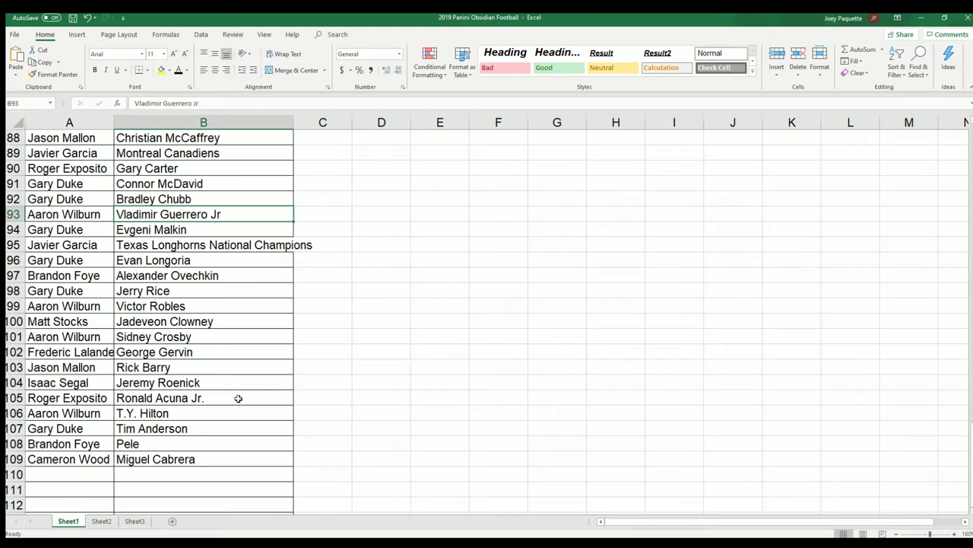
scroll(235, 391, up, 20)
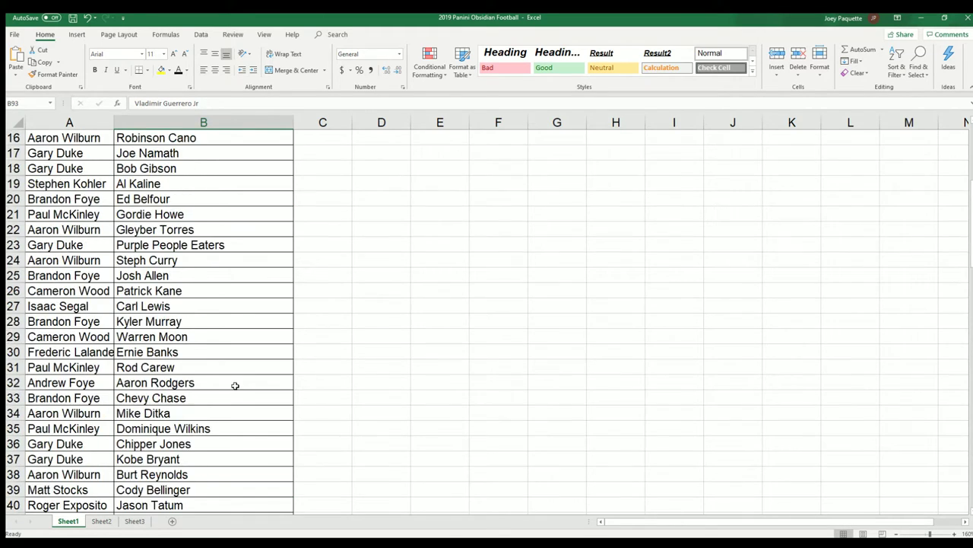
scroll(234, 380, up, 1)
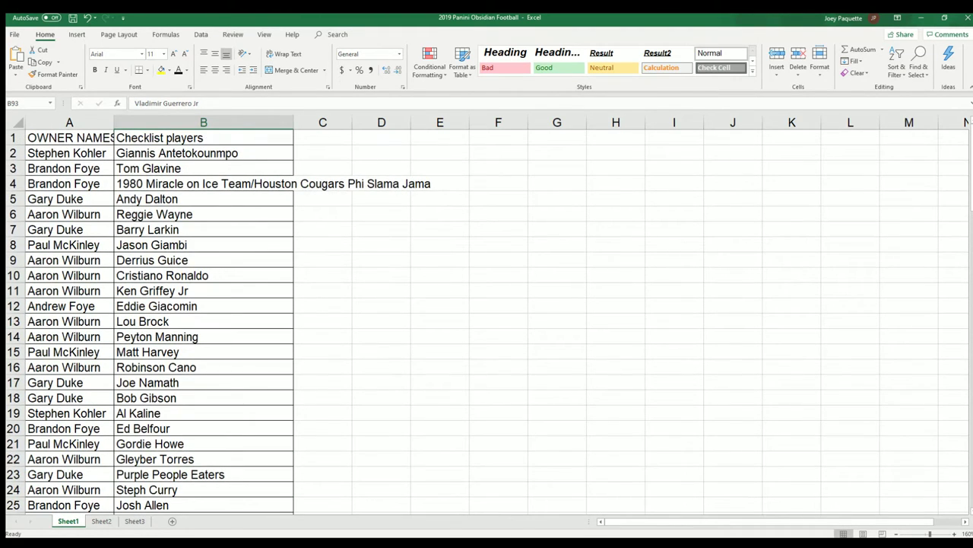